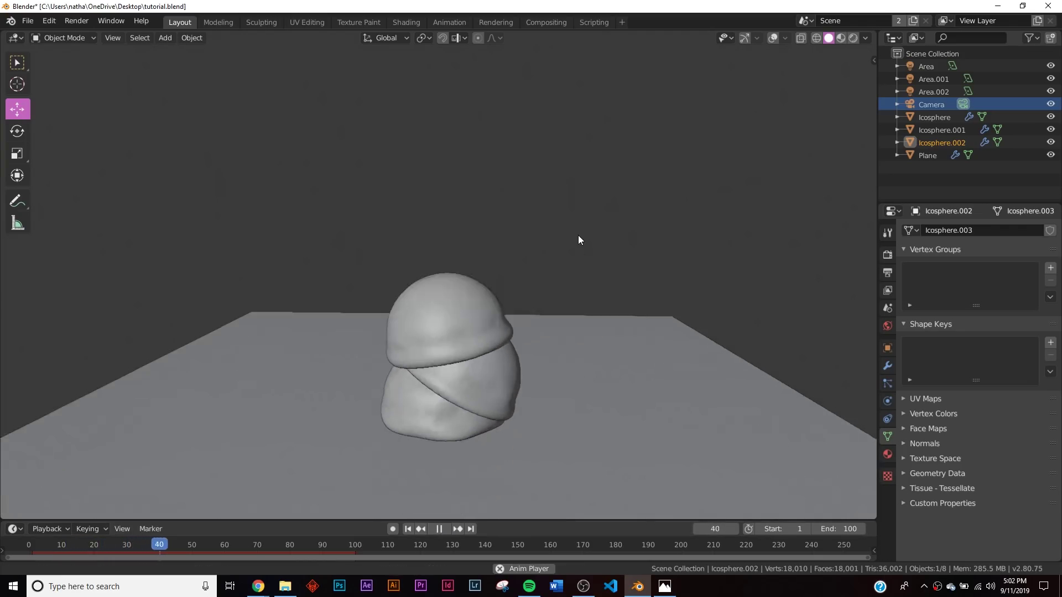
Step: Stop and rewind the finished squishing-spheres animation, then preview the stored final render
{"action": "left_click", "coordinate": [440, 529]}
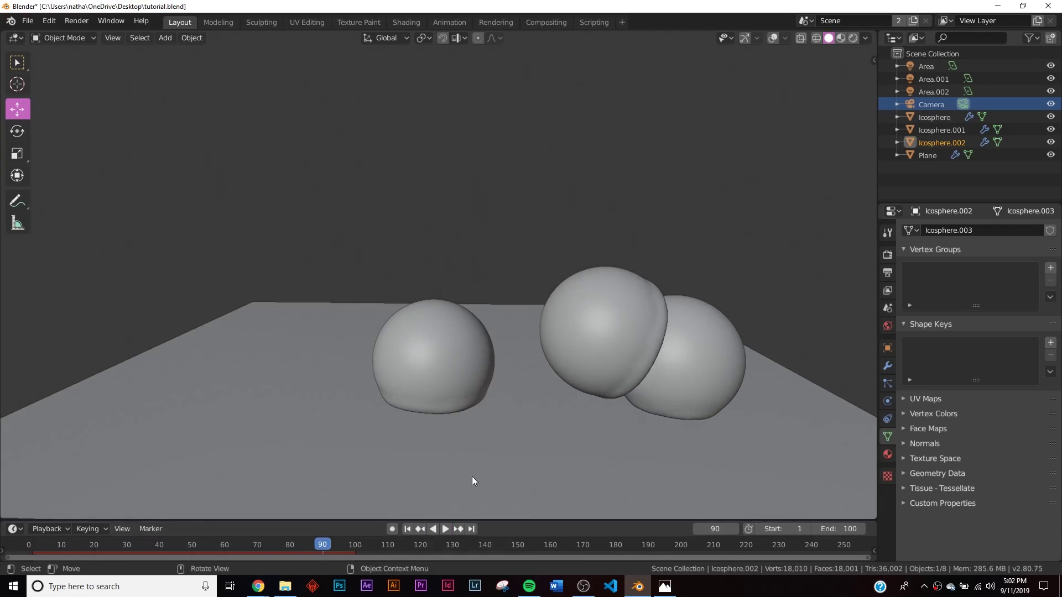
{"action": "left_click", "coordinate": [407, 529]}
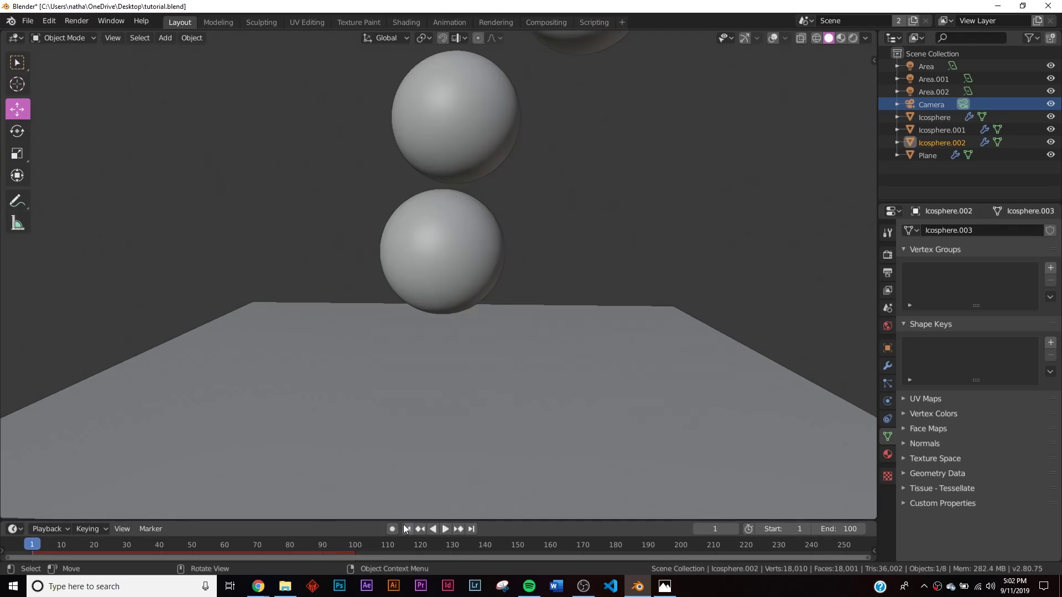
{"action": "left_click", "coordinate": [496, 22]}
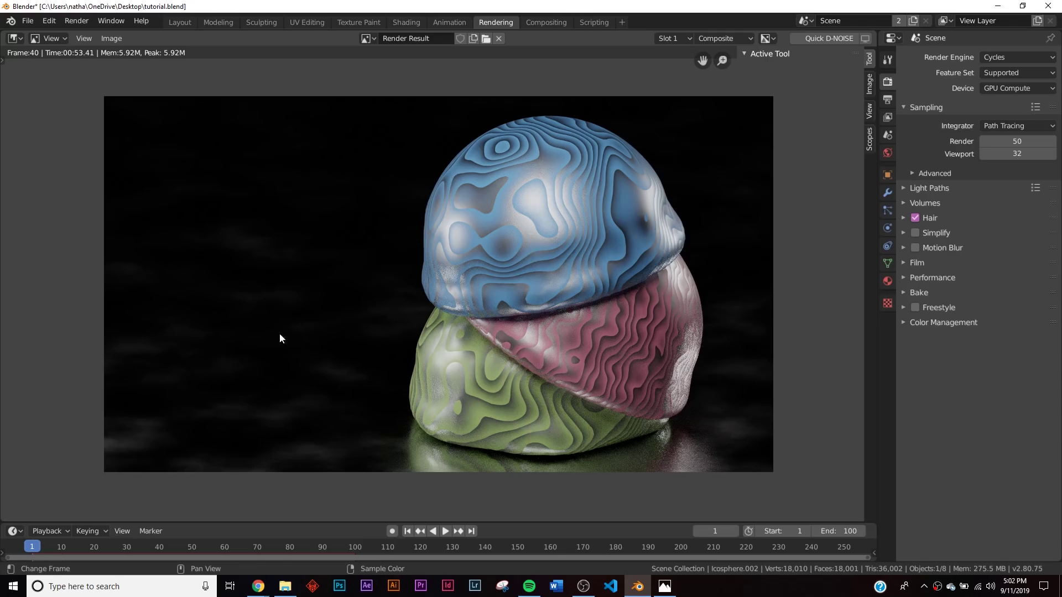
{"action": "left_click", "coordinate": [186, 25]}
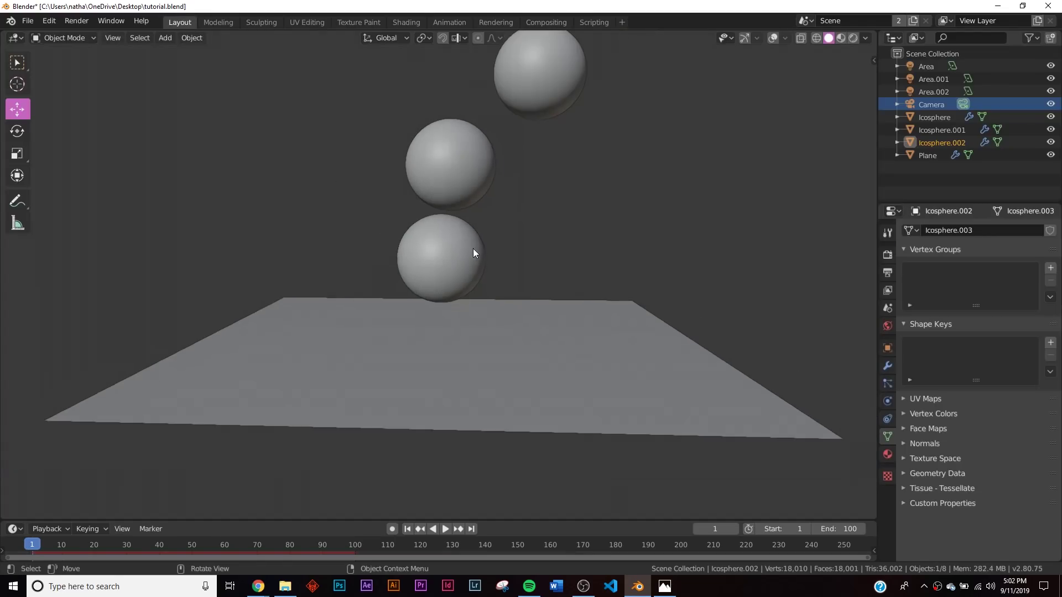
Step: Briefly replay the falling spheres, then view the compositing node setup and the final render
{"action": "left_click", "coordinate": [447, 528]}
{"action": "left_click", "coordinate": [448, 529]}
{"action": "left_click", "coordinate": [534, 24]}
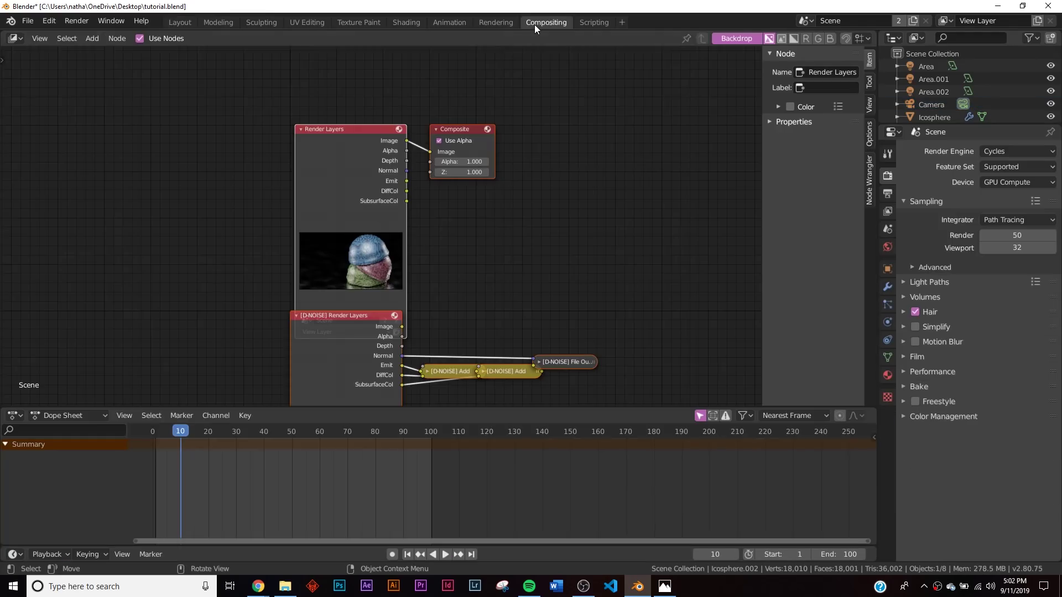
{"action": "left_click", "coordinate": [495, 22]}
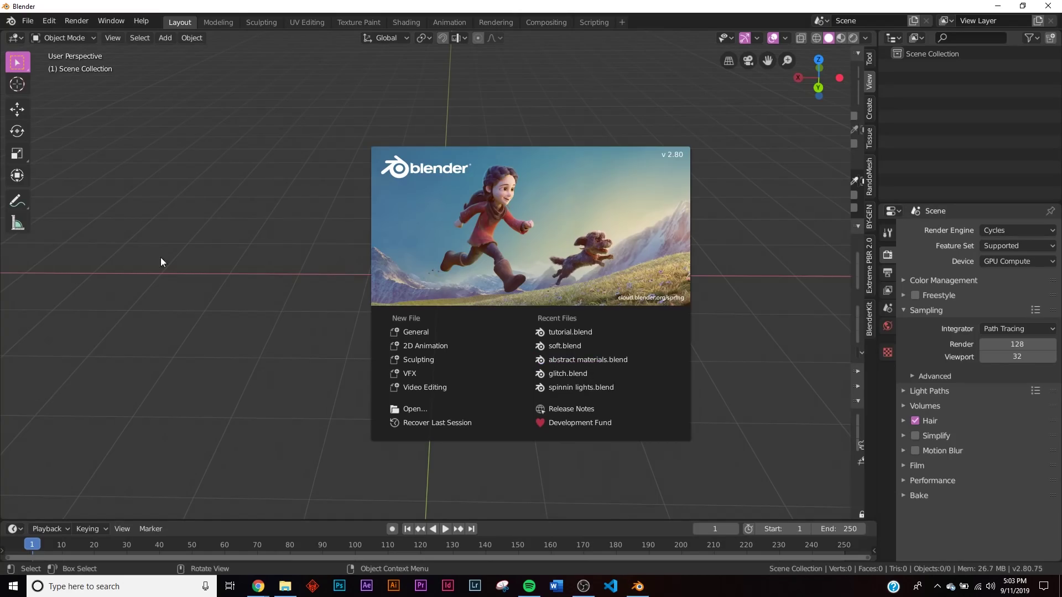
Step: Add a ground plane to the new scene and scale it up about 4.451 times
{"action": "left_click", "coordinate": [160, 258]}
{"action": "key", "text": "shift+a"}
{"action": "mouse_move", "coordinate": [440, 287]}
{"action": "left_click", "coordinate": [482, 285]}
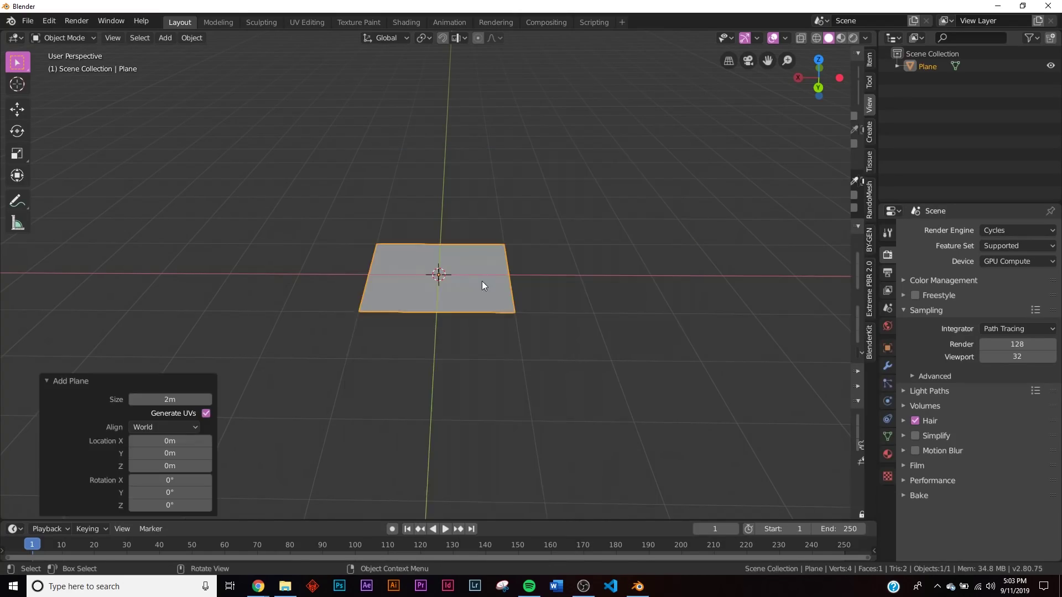
{"action": "key", "text": "s"}
{"action": "left_click", "coordinate": [645, 277]}
Step: Apply the plane's scale and give it Collision physics
{"action": "key", "text": "ctrl+a"}
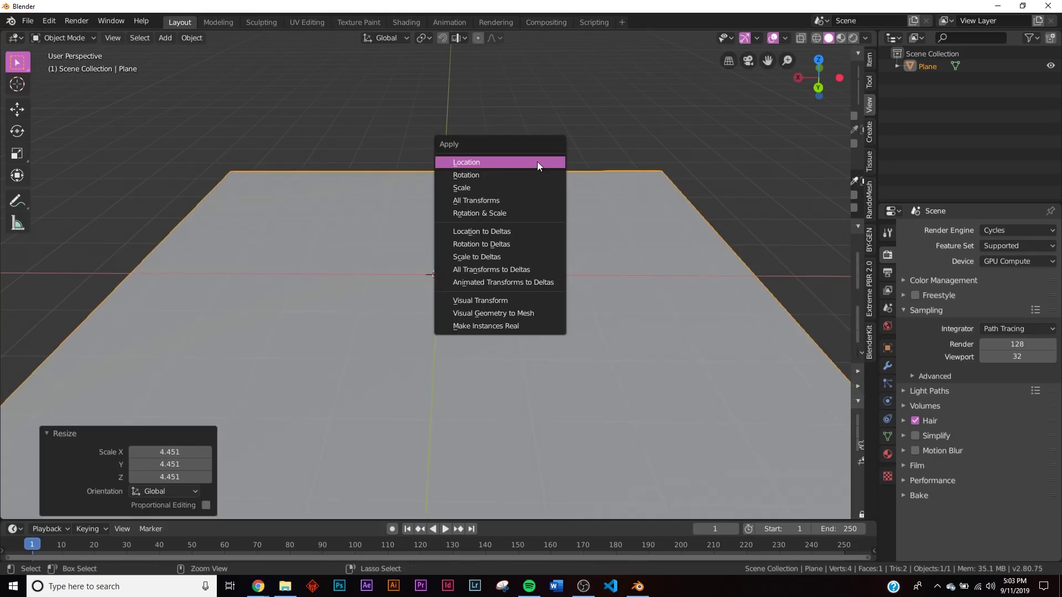
{"action": "left_click", "coordinate": [501, 188]}
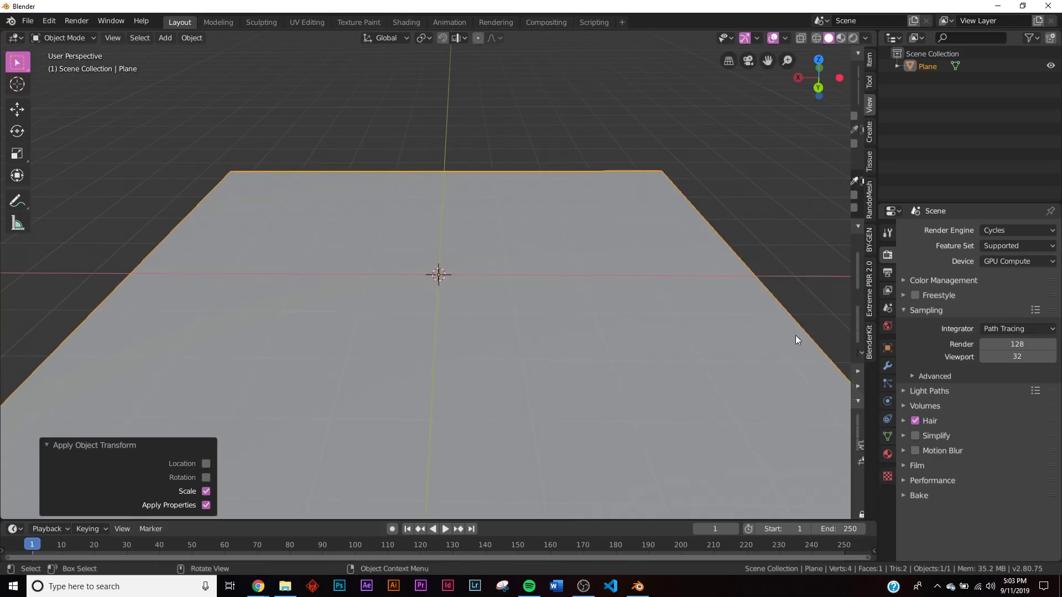
{"action": "left_click", "coordinate": [886, 385]}
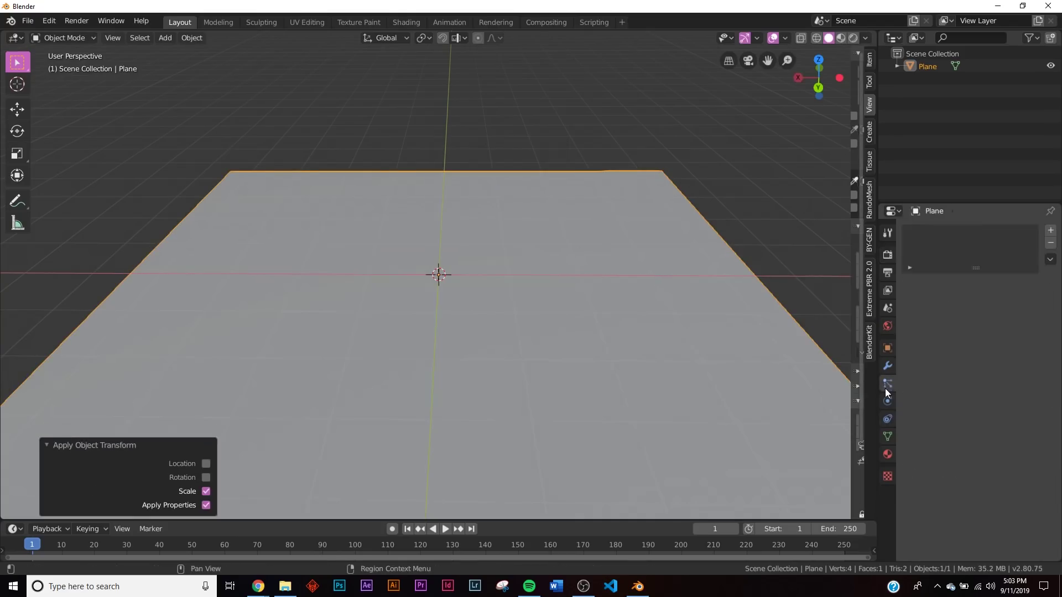
{"action": "left_click", "coordinate": [887, 401]}
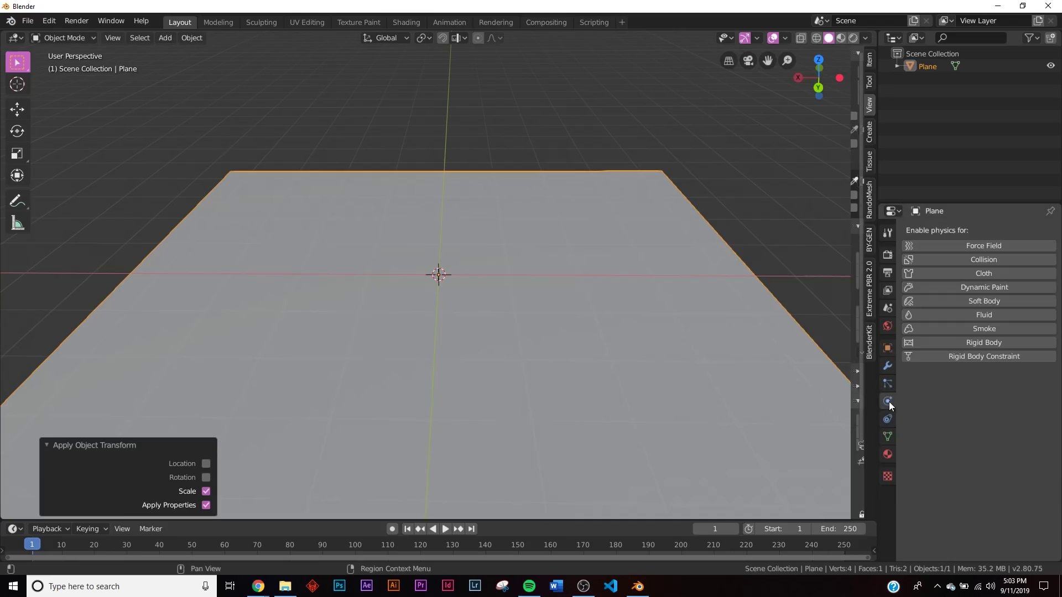
{"action": "left_click", "coordinate": [995, 264]}
{"action": "middle_click_drag", "start_coordinate": [585, 361], "coordinate": [583, 326]}
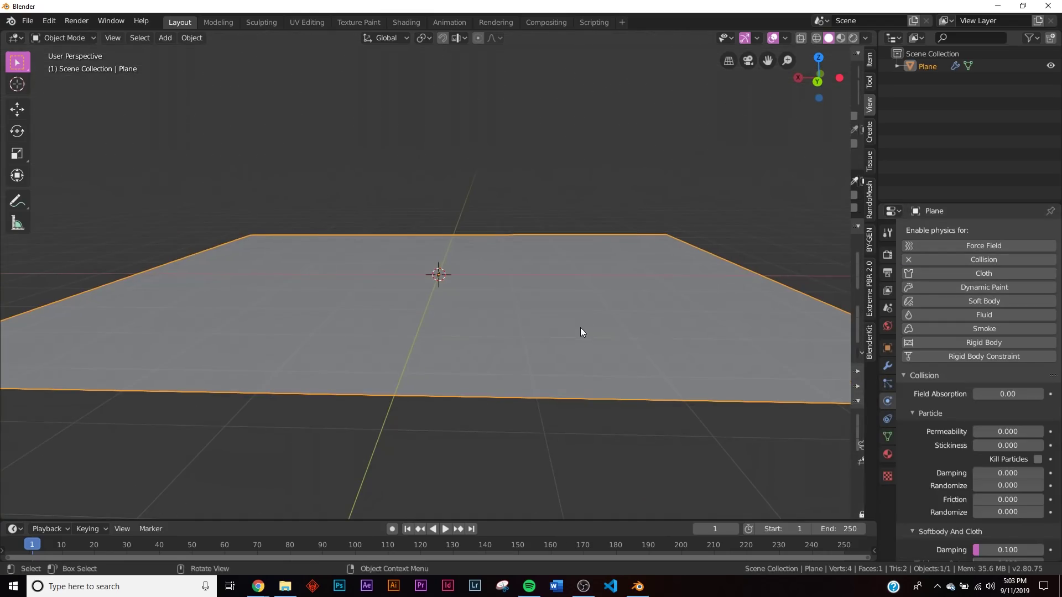
Step: Add an icosphere and lift it on Z above the ground plane
{"action": "key", "text": "shift+a"}
{"action": "mouse_move", "coordinate": [427, 265]}
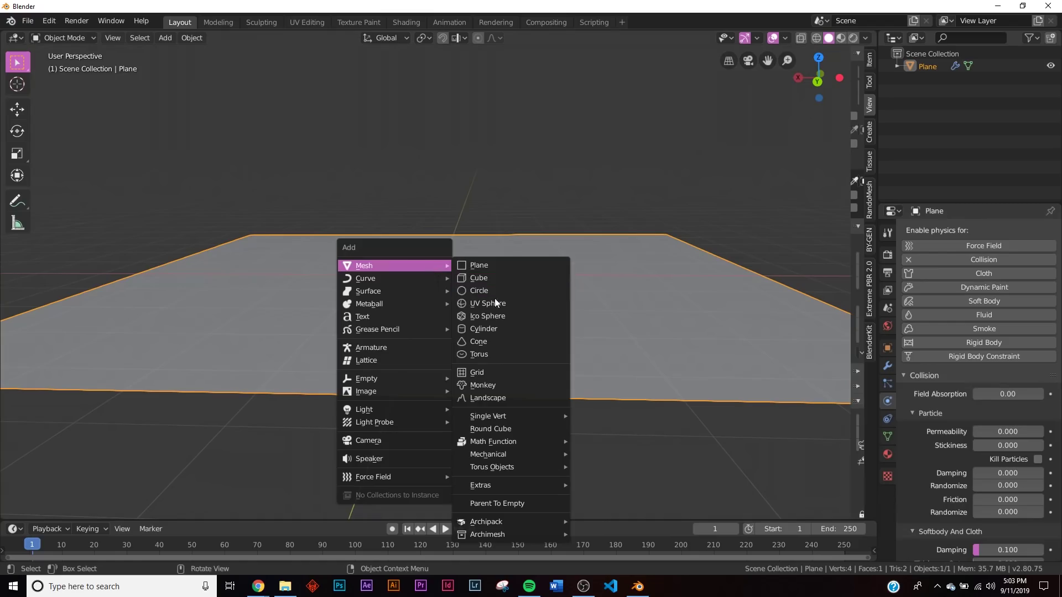
{"action": "left_click", "coordinate": [495, 317]}
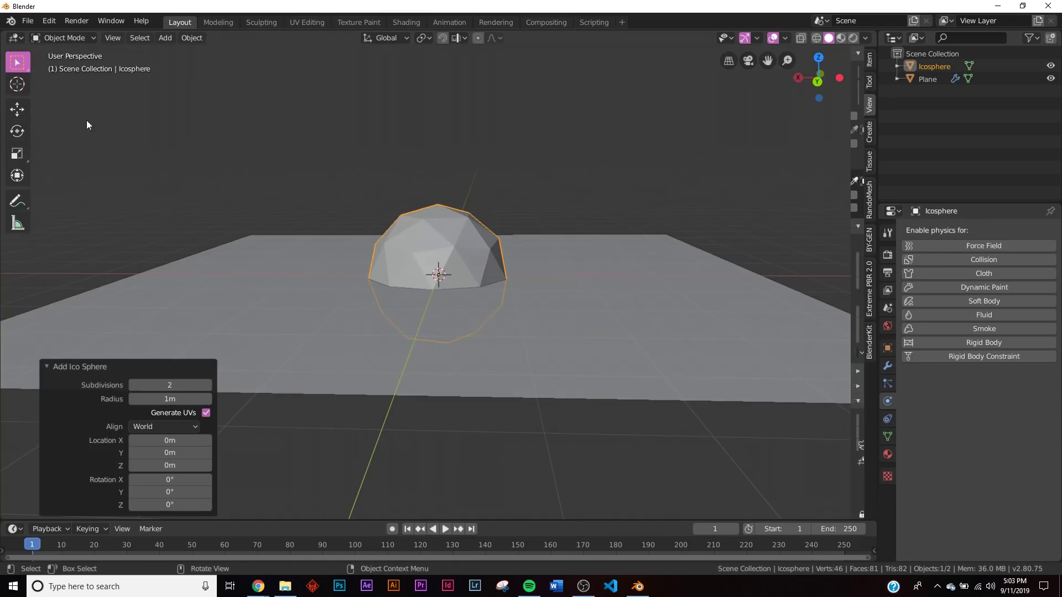
{"action": "left_click", "coordinate": [20, 112]}
{"action": "left_click_drag", "start_coordinate": [449, 227], "coordinate": [491, 150]}
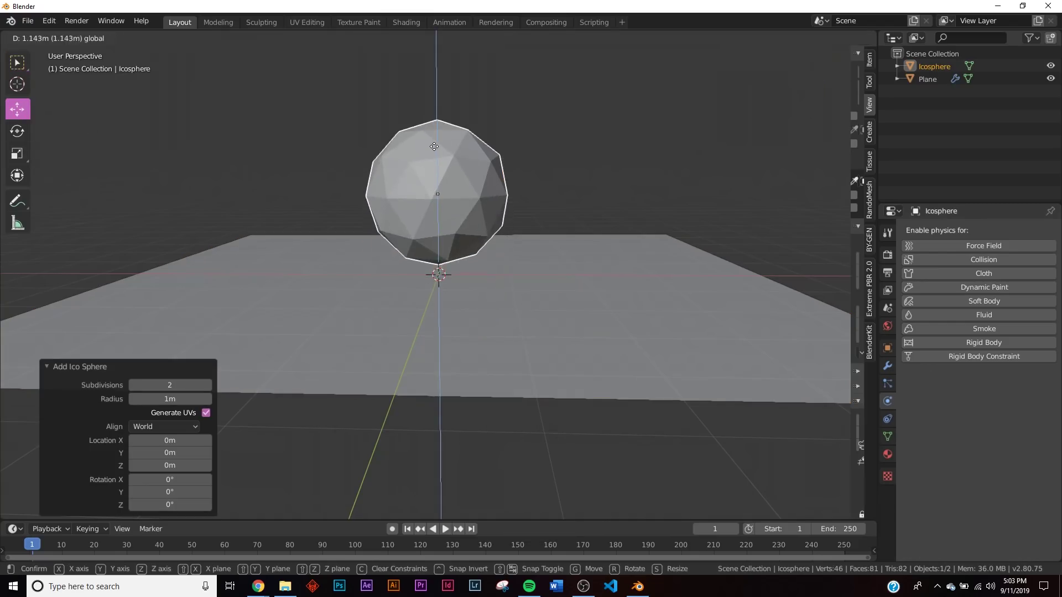
Step: Subdivide the icosphere mesh with Smoothness 1 and 2 cuts, back in Object Mode
{"action": "key", "text": "Tab"}
{"action": "right_click", "coordinate": [491, 150]}
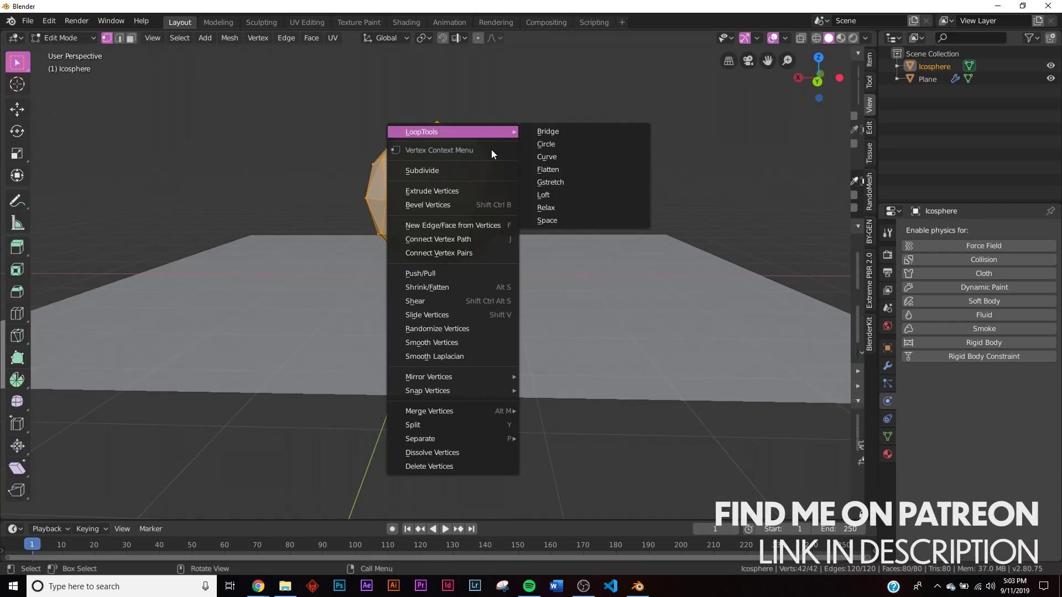
{"action": "left_click", "coordinate": [432, 170]}
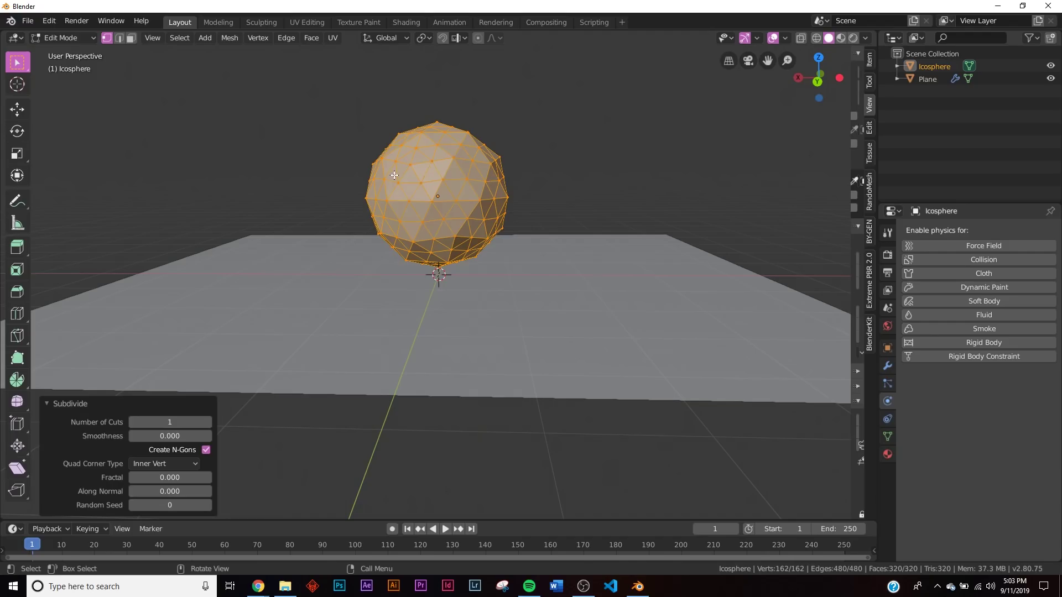
{"action": "left_click", "coordinate": [168, 436]}
{"action": "type", "text": "1"}
{"action": "key", "text": "Return"}
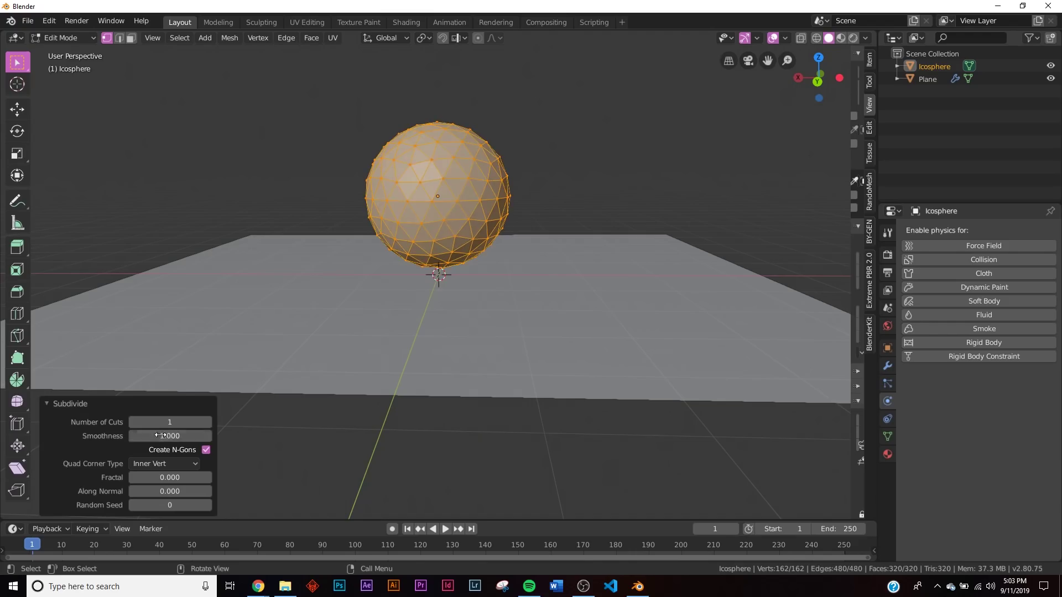
{"action": "left_click", "coordinate": [208, 423]}
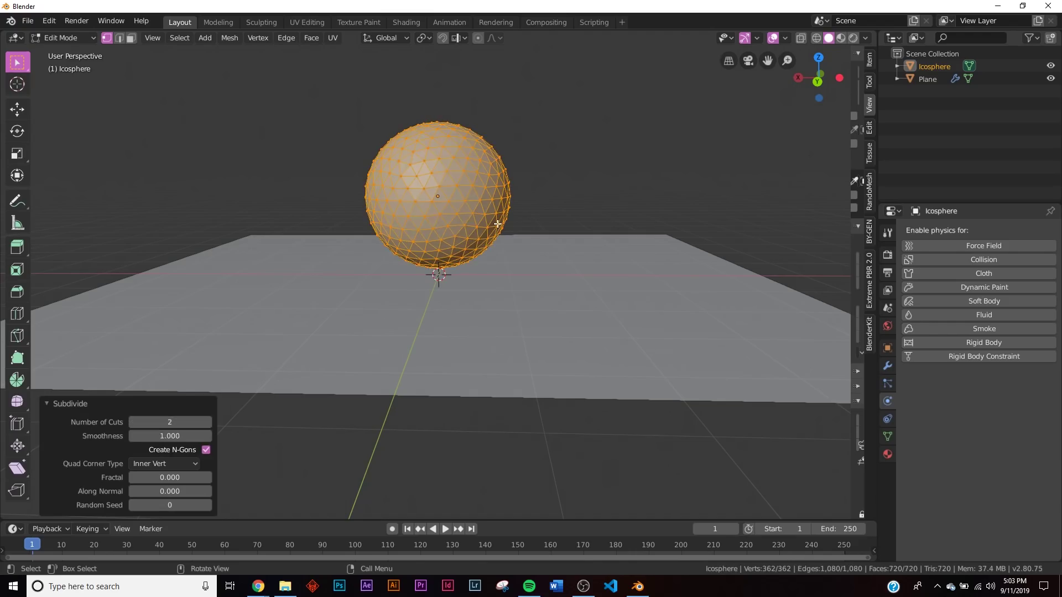
{"action": "key", "text": "Tab"}
{"action": "middle_click_drag", "start_coordinate": [595, 206], "coordinate": [582, 235]}
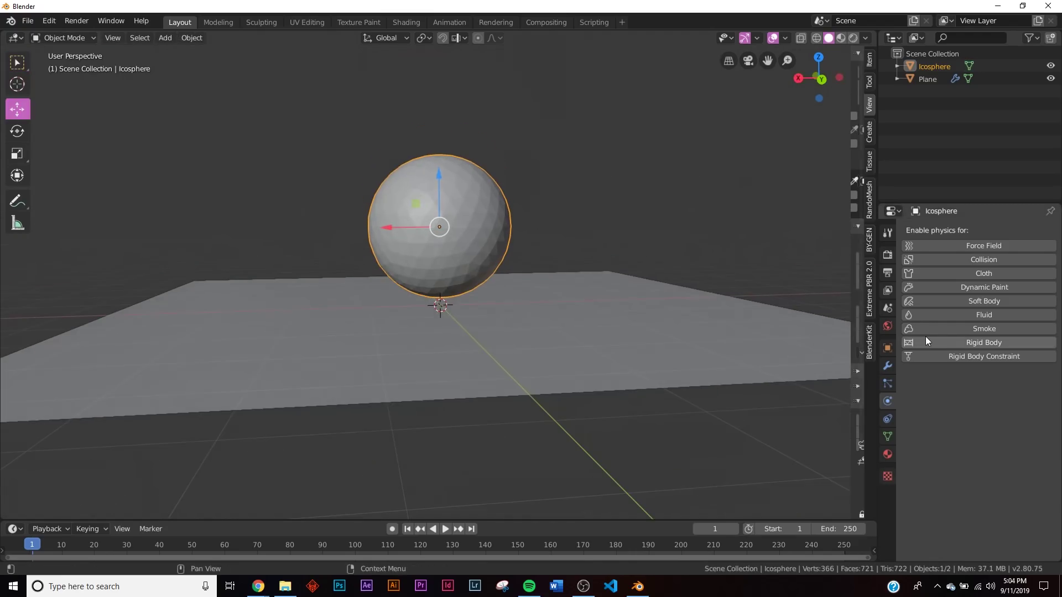
Step: Give the icosphere Soft Body and Collision physics and test-play the simulation
{"action": "left_click", "coordinate": [960, 302]}
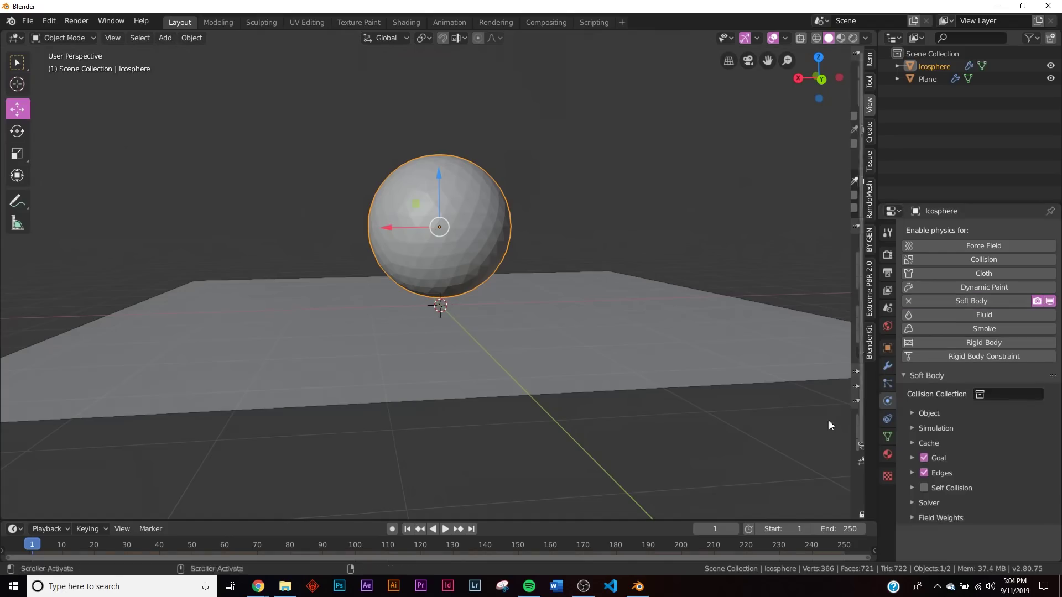
{"action": "left_click", "coordinate": [932, 258]}
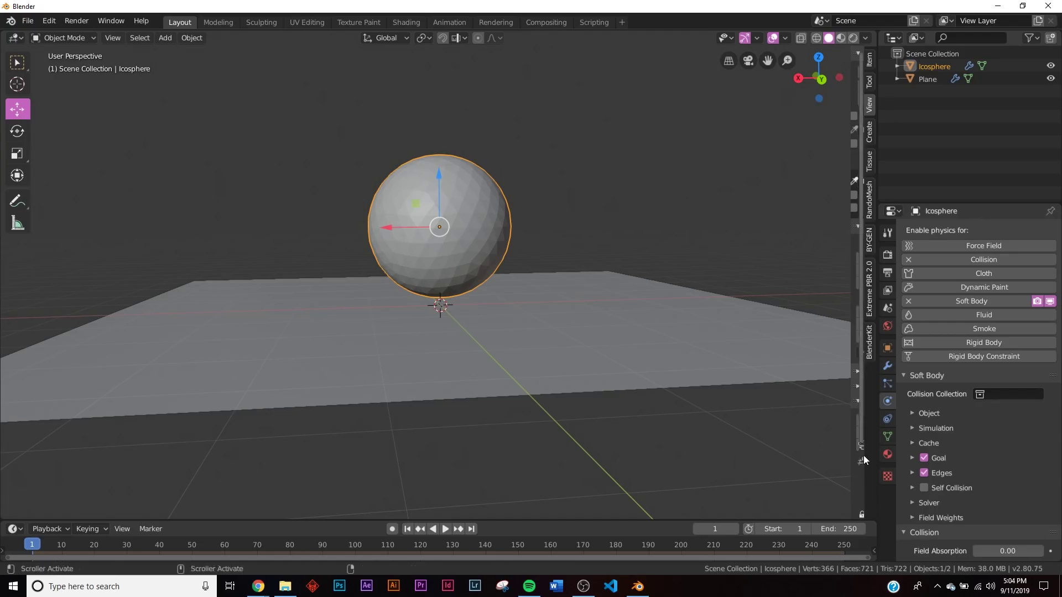
{"action": "scroll", "coordinate": [942, 462], "scroll_direction": "down", "scroll_amount": 5}
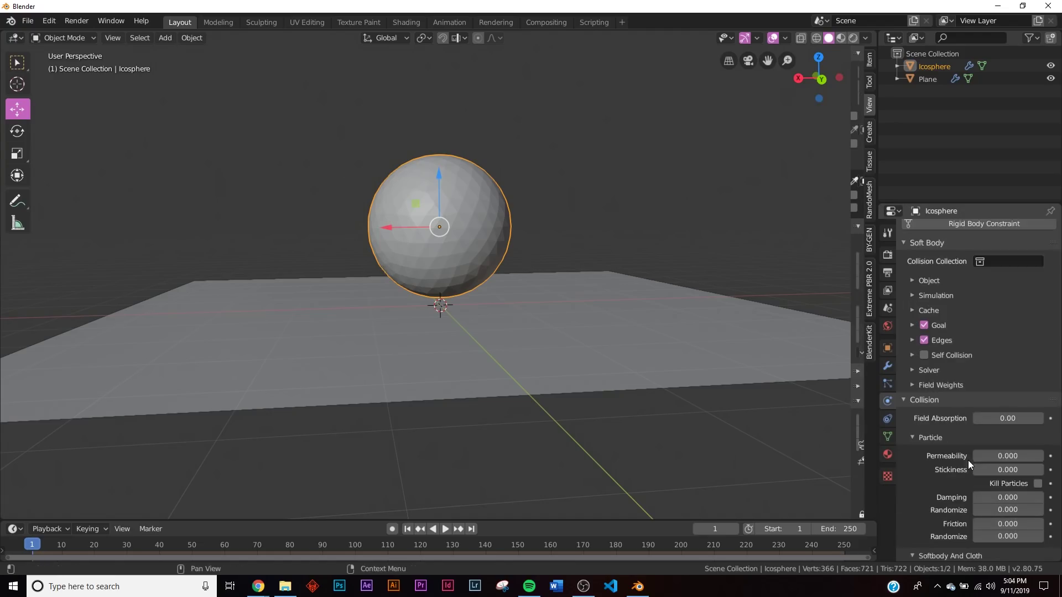
{"action": "left_click", "coordinate": [445, 529]}
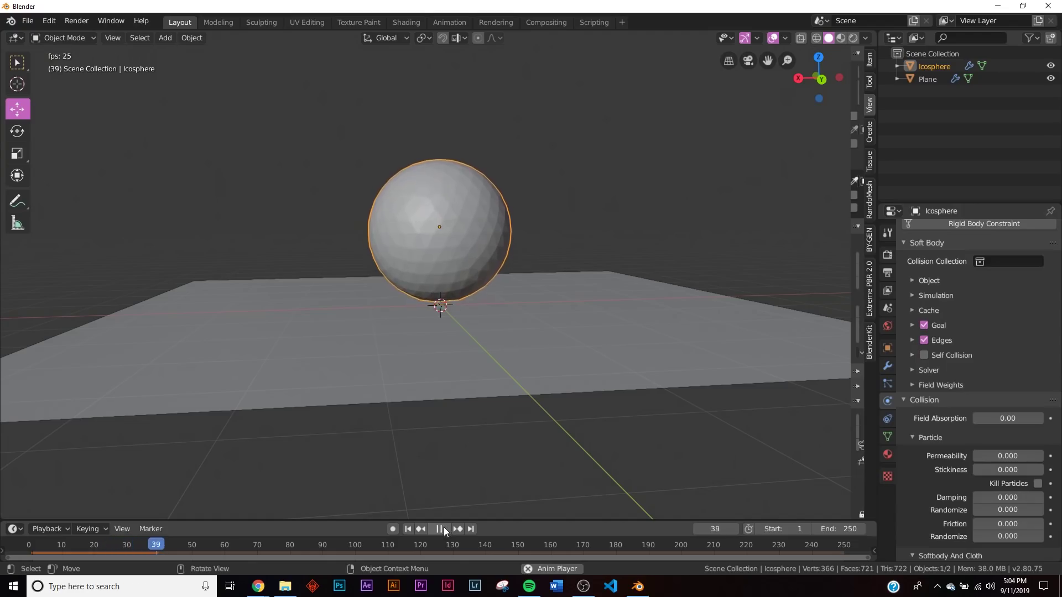
{"action": "key", "text": "Escape"}
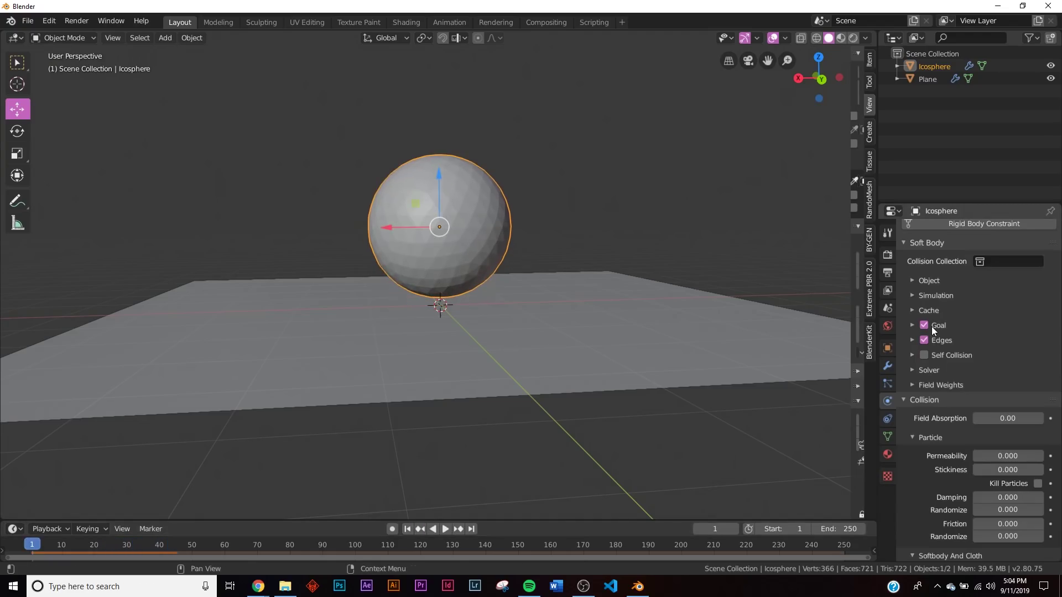
Step: Turn off the soft body Goal and replay, pausing at frame 40 as it squashes
{"action": "left_click", "coordinate": [924, 325]}
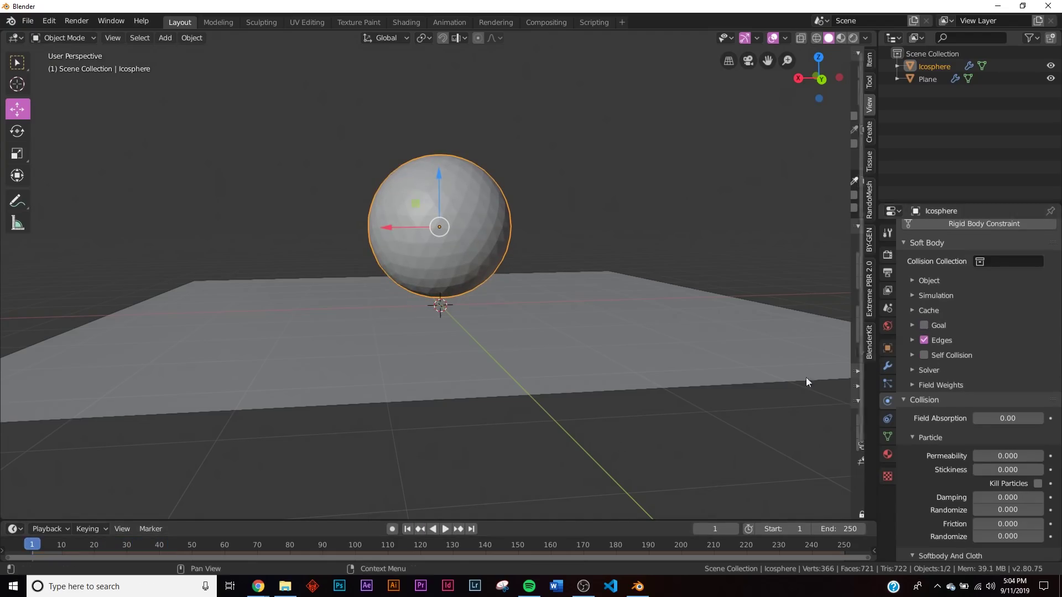
{"action": "left_click", "coordinate": [446, 531]}
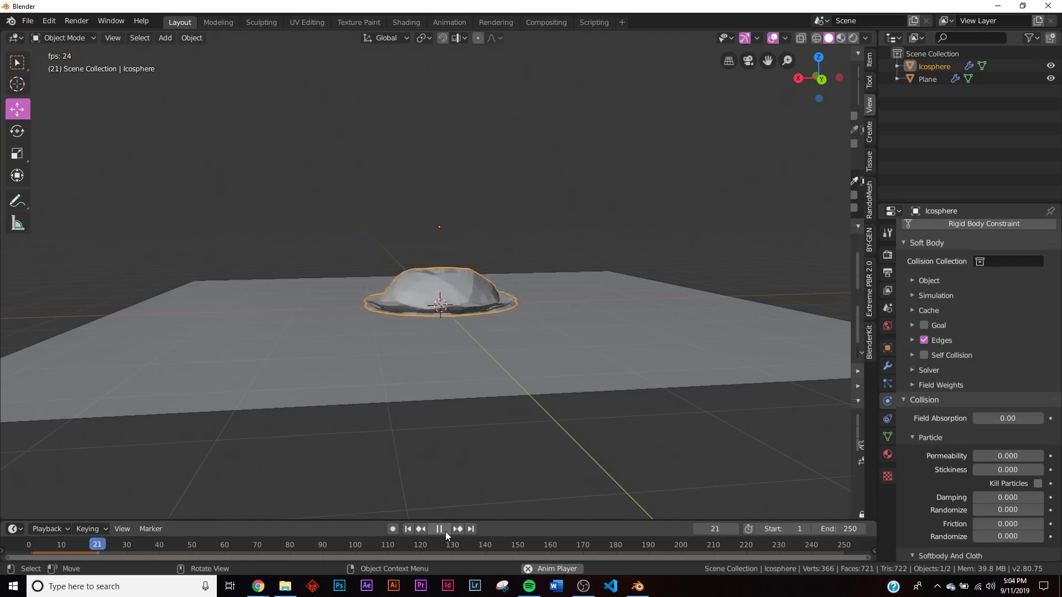
{"action": "left_click", "coordinate": [446, 531]}
{"action": "middle_click_drag", "start_coordinate": [449, 454], "coordinate": [454, 366]}
{"action": "scroll", "coordinate": [453, 387], "scroll_direction": "up", "scroll_amount": 5}
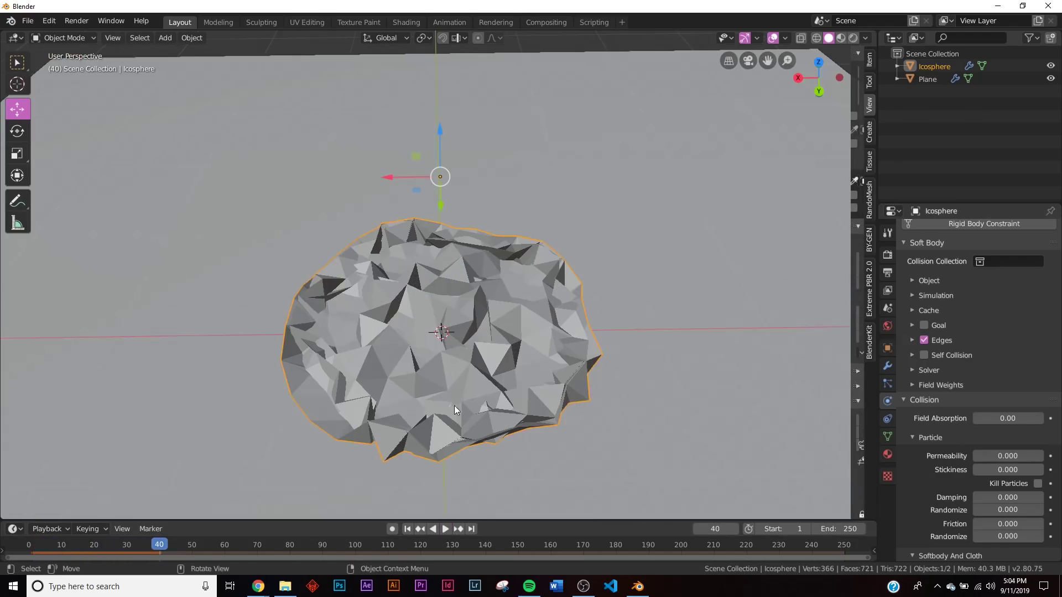
{"action": "left_click", "coordinate": [408, 529]}
{"action": "scroll", "coordinate": [915, 370], "scroll_direction": "down", "scroll_amount": 5}
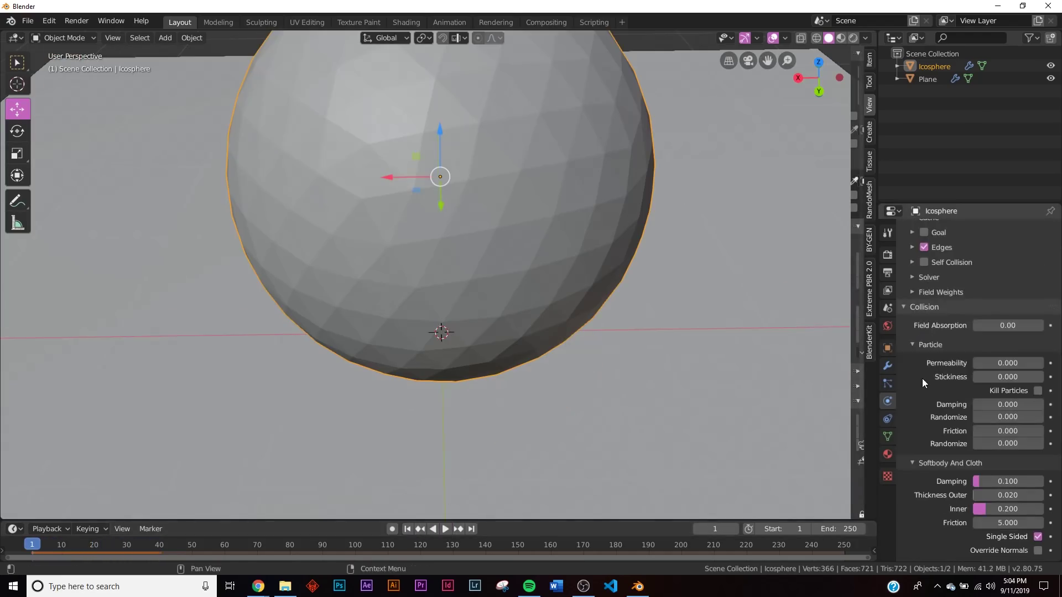
{"action": "left_click", "coordinate": [928, 264]}
{"action": "middle_click_drag", "start_coordinate": [460, 431], "coordinate": [479, 382]}
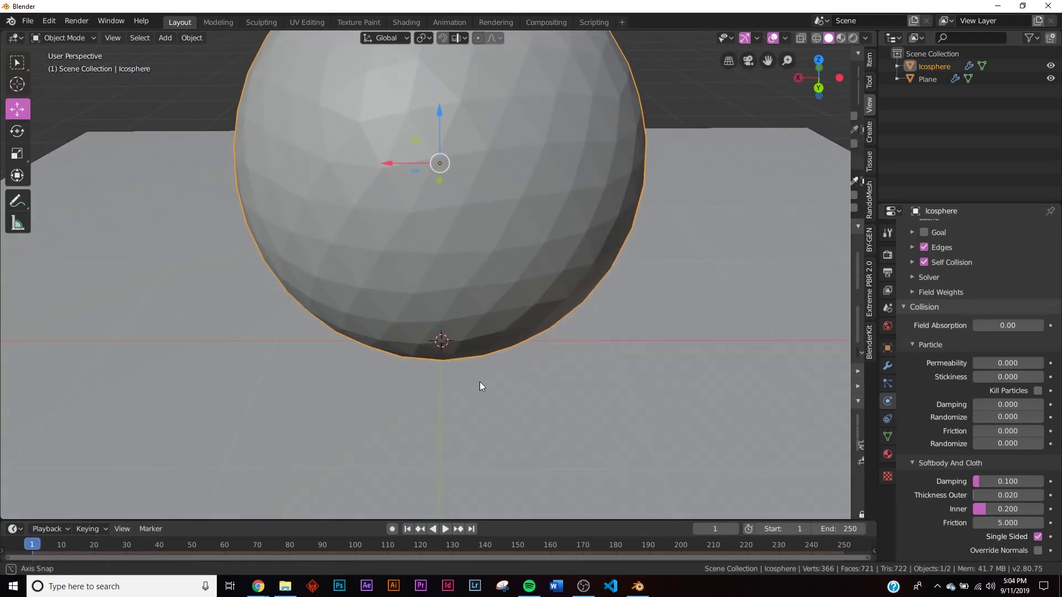
{"action": "scroll", "coordinate": [476, 404], "scroll_direction": "down", "scroll_amount": 4}
{"action": "left_click", "coordinate": [445, 529]}
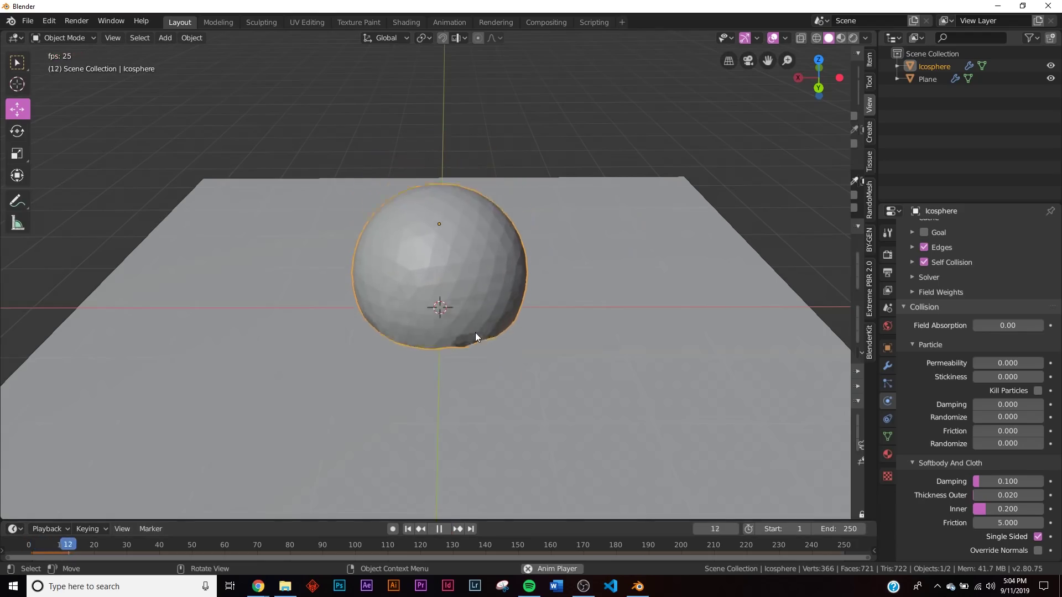
{"action": "scroll", "coordinate": [454, 343], "scroll_direction": "up", "scroll_amount": 5}
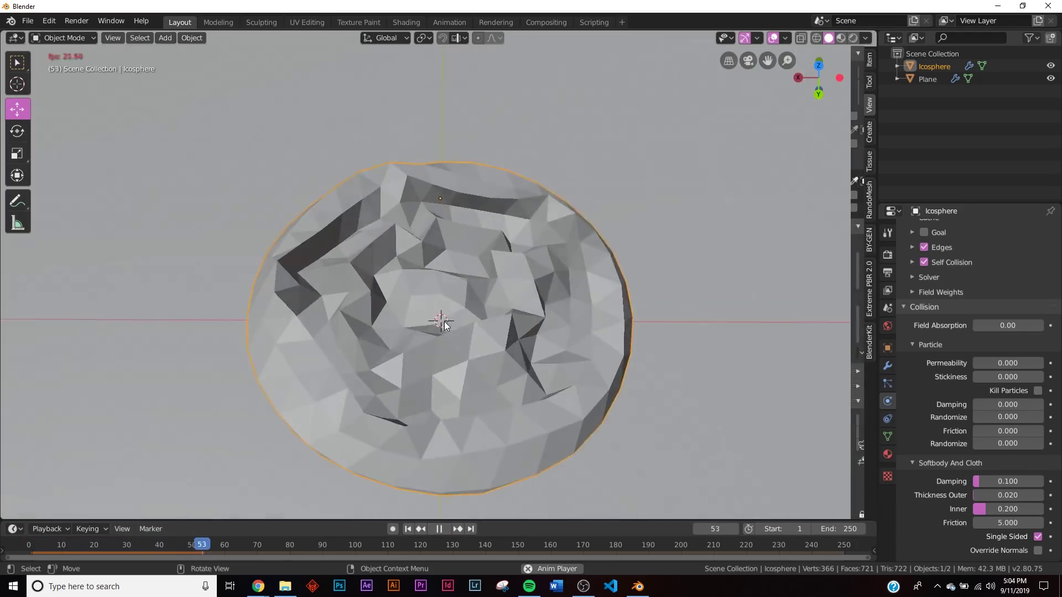
{"action": "middle_click_drag", "start_coordinate": [440, 320], "coordinate": [444, 287]}
{"action": "scroll", "coordinate": [453, 398], "scroll_direction": "up", "scroll_amount": 2}
{"action": "left_click", "coordinate": [439, 529]}
{"action": "middle_click_drag", "start_coordinate": [476, 432], "coordinate": [542, 354]}
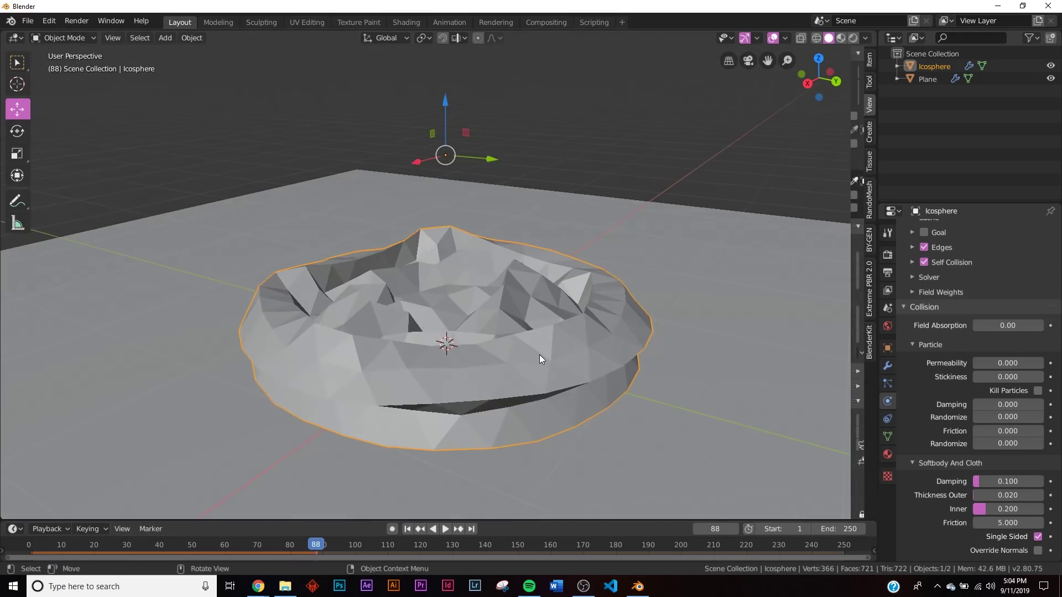
{"action": "left_click", "coordinate": [408, 529]}
{"action": "scroll", "coordinate": [523, 320], "scroll_direction": "down", "scroll_amount": 3}
{"action": "middle_click_drag", "start_coordinate": [531, 316], "coordinate": [479, 284]}
{"action": "scroll", "coordinate": [941, 420], "scroll_direction": "up", "scroll_amount": 5}
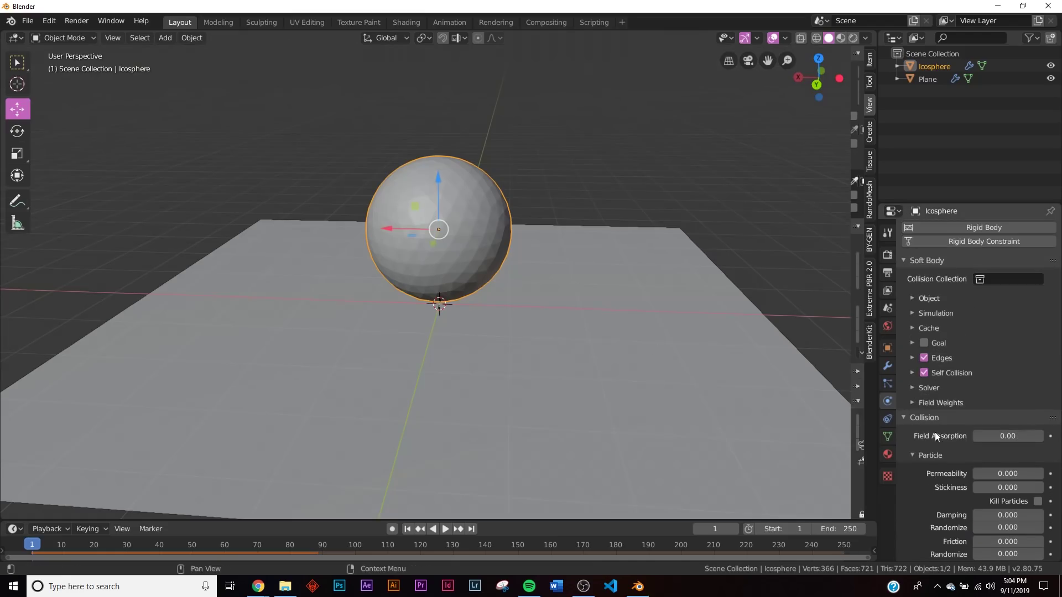
Step: Set the soft body edge Bending stiffness to 2 and test the simulation
{"action": "left_click", "coordinate": [946, 360]}
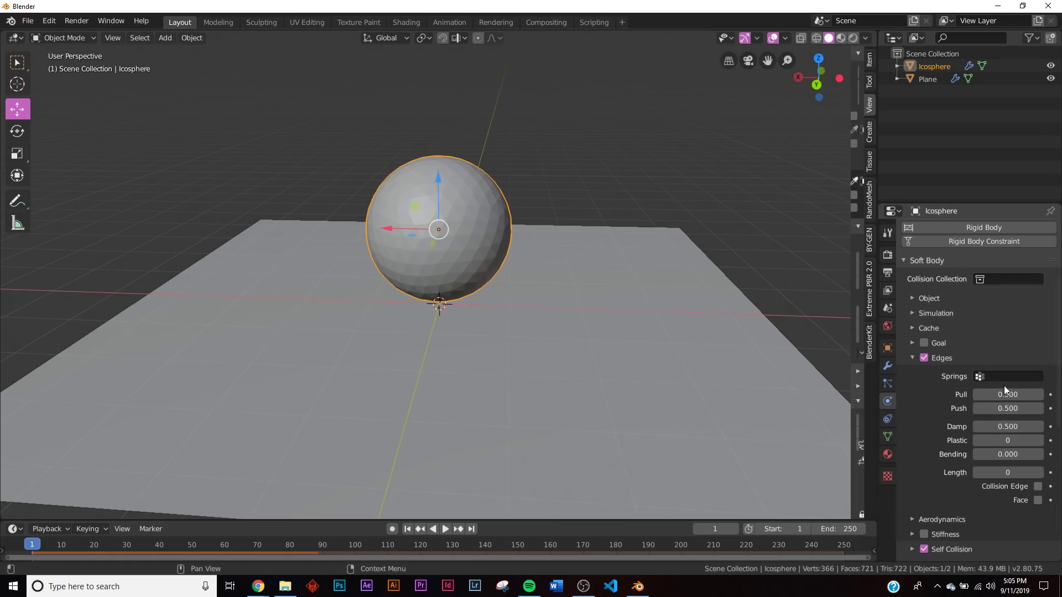
{"action": "left_click", "coordinate": [1007, 454]}
{"action": "key", "text": "Return"}
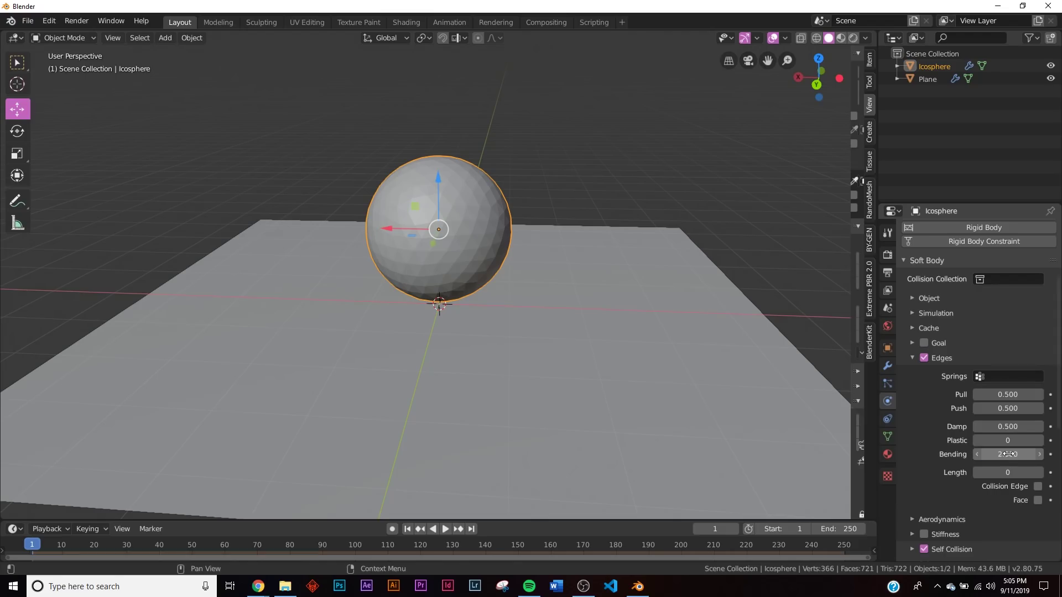
{"action": "left_click", "coordinate": [444, 530]}
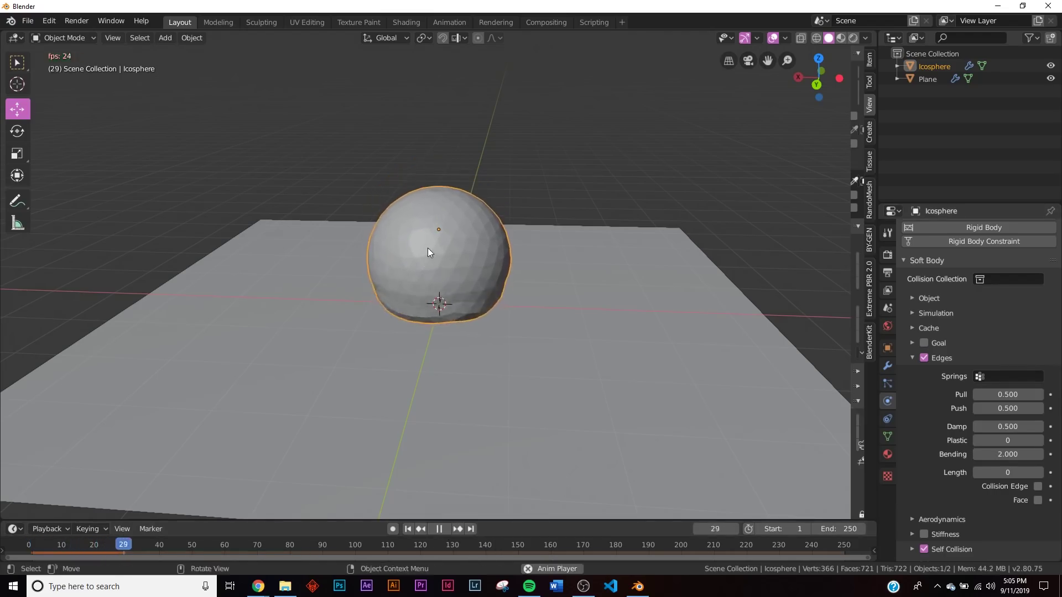
{"action": "key", "text": "space"}
{"action": "middle_click_drag", "start_coordinate": [449, 271], "coordinate": [451, 299]}
{"action": "left_click", "coordinate": [407, 528]}
Step: Raise Bending to 10 and replay the simulation from frame 1
{"action": "left_click", "coordinate": [998, 454]}
{"action": "type", "text": "2.0"}
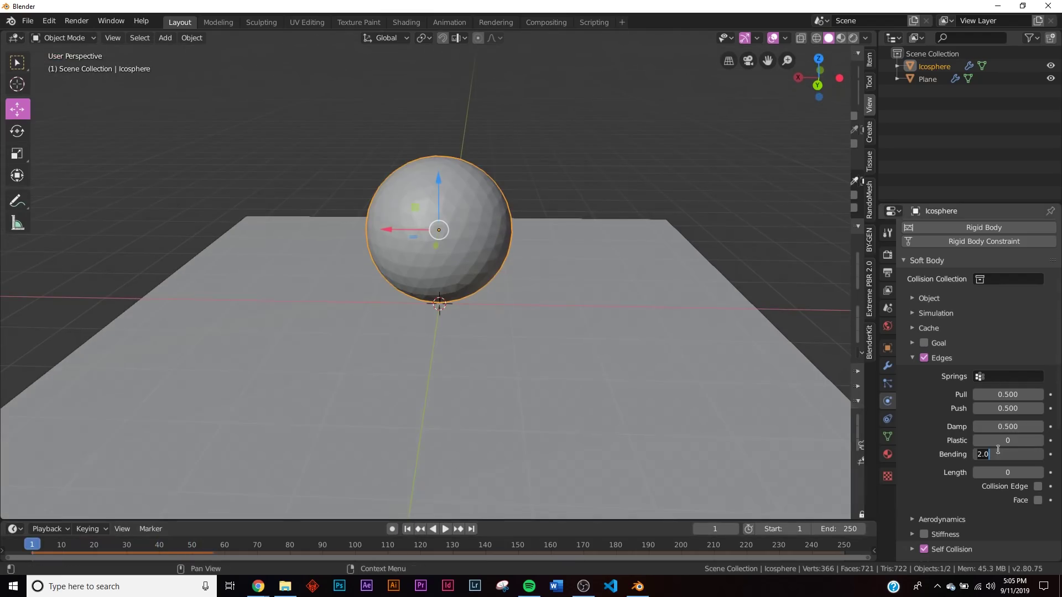
{"action": "key", "text": "BackSpace"}
{"action": "key", "text": "BackSpace"}
{"action": "key", "text": "BackSpace"}
{"action": "type", "text": "10"}
{"action": "key", "text": "Return"}
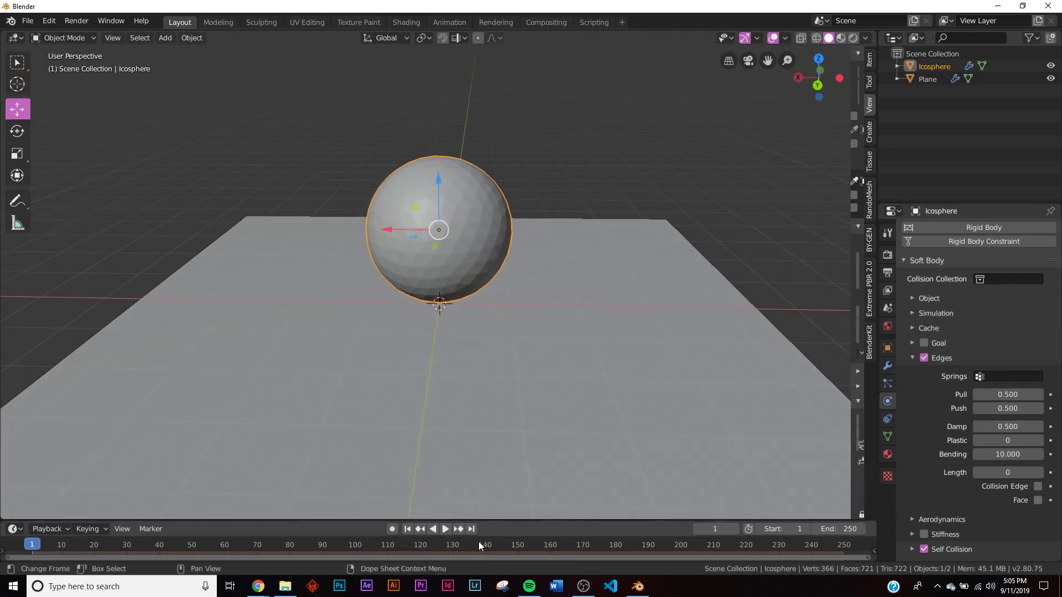
{"action": "left_click", "coordinate": [445, 530]}
{"action": "mouse_move", "coordinate": [443, 399]}
{"action": "middle_mouse_down"}
{"action": "mouse_move", "coordinate": [442, 384]}
{"action": "mouse_move", "coordinate": [440, 392]}
{"action": "middle_mouse_up"}
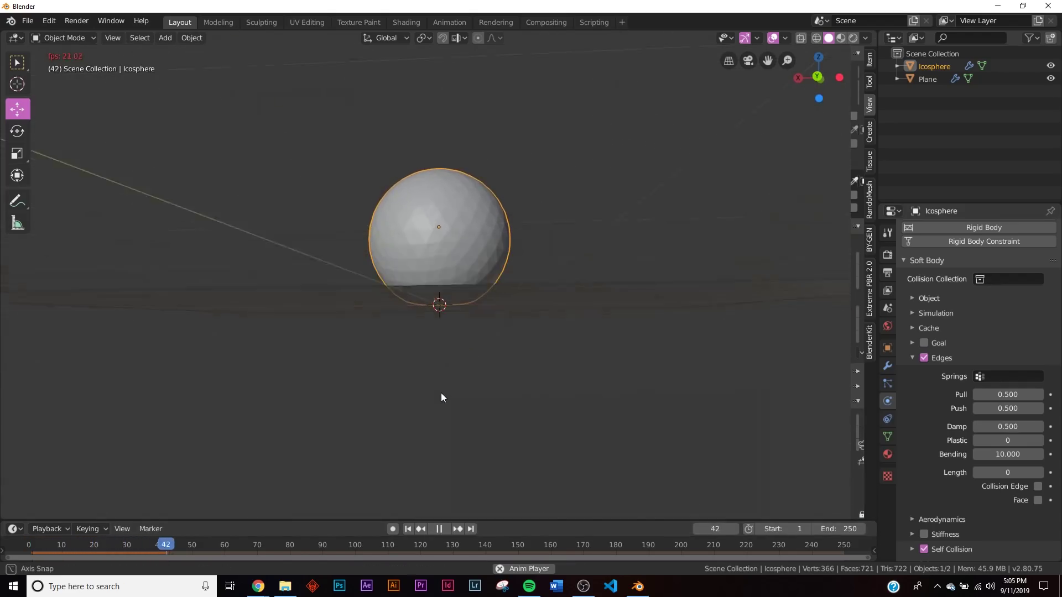
{"action": "left_click", "coordinate": [439, 529]}
Step: Replay the simulation with Bending at 1 and inspect the sagging dome
{"action": "left_click", "coordinate": [408, 530]}
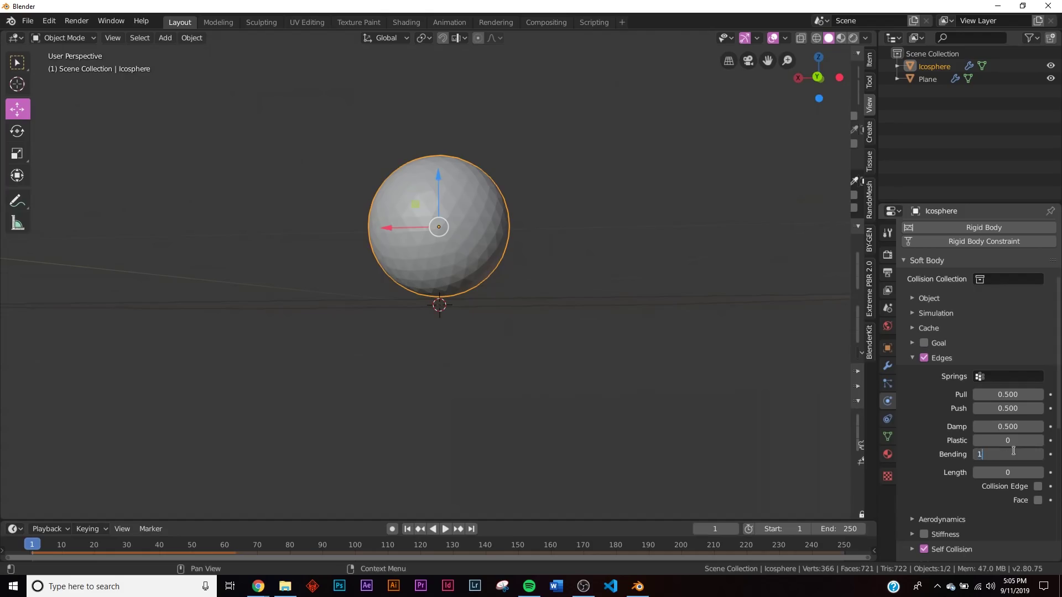
{"action": "middle_click_drag", "start_coordinate": [719, 453], "coordinate": [719, 476]}
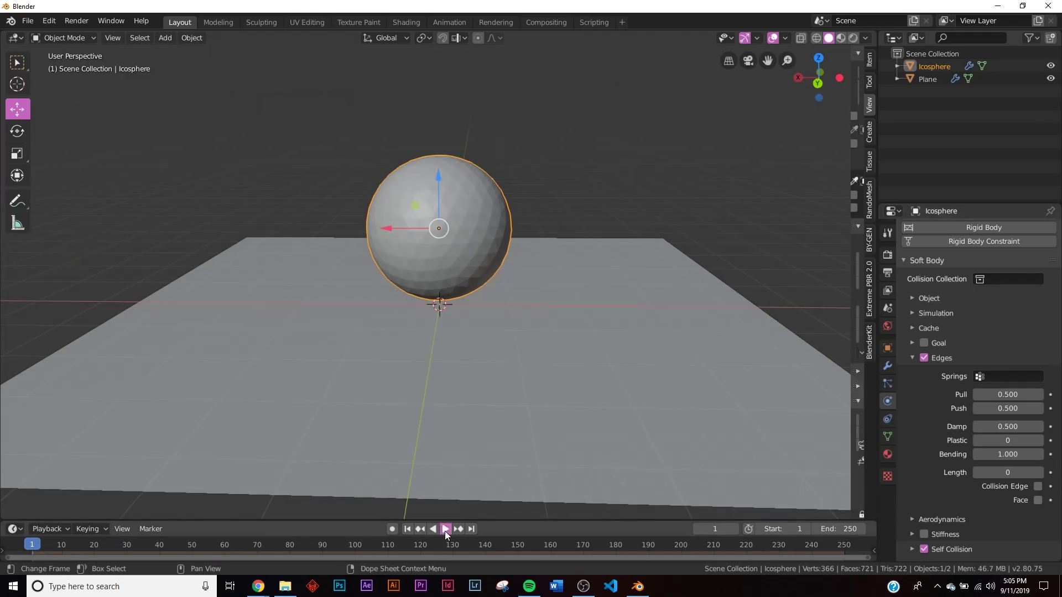
{"action": "left_click", "coordinate": [445, 529]}
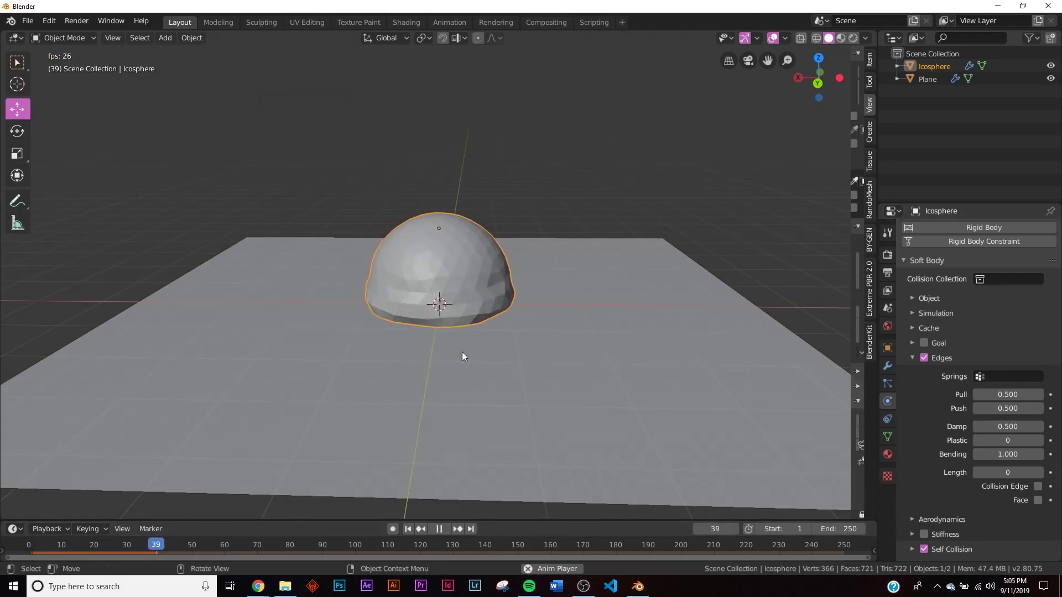
{"action": "scroll", "coordinate": [466, 316], "scroll_direction": "up", "scroll_amount": 2}
{"action": "middle_click_drag", "start_coordinate": [468, 403], "coordinate": [442, 184]}
{"action": "key", "text": "Escape"}
{"action": "left_click_drag", "start_coordinate": [442, 185], "coordinate": [454, 37]}
Step: Lift the icosphere higher on Z, replay its fall, and rewind to frame 1
{"action": "middle_click_drag", "start_coordinate": [454, 37], "coordinate": [488, 215]}
{"action": "left_click_drag", "start_coordinate": [446, 131], "coordinate": [442, 109]}
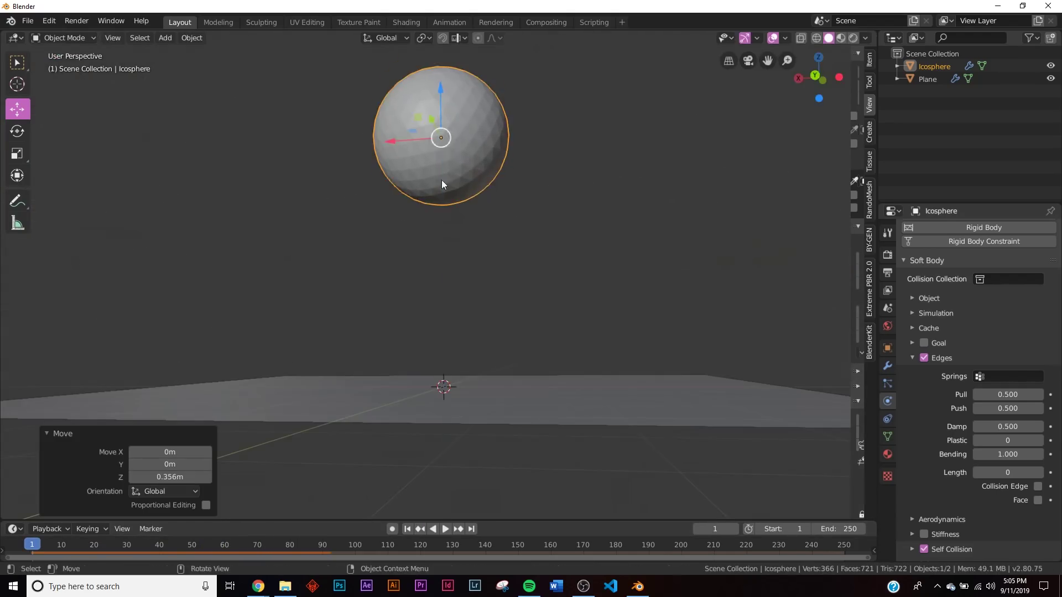
{"action": "left_click", "coordinate": [445, 530]}
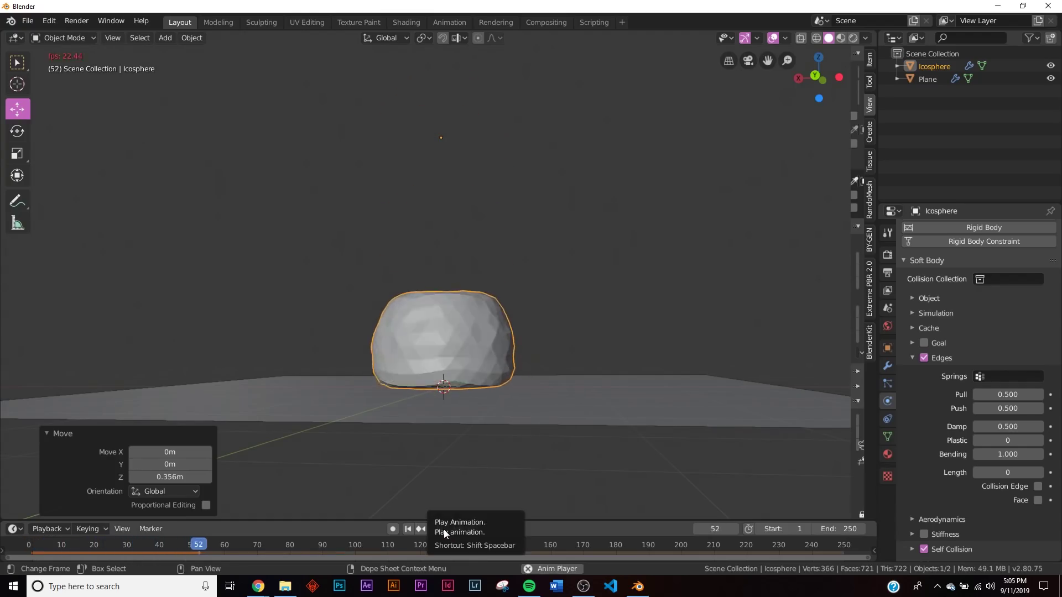
{"action": "left_click", "coordinate": [443, 529]}
{"action": "middle_click_drag", "start_coordinate": [441, 506], "coordinate": [470, 320]}
{"action": "scroll", "coordinate": [452, 385], "scroll_direction": "up", "scroll_amount": 4}
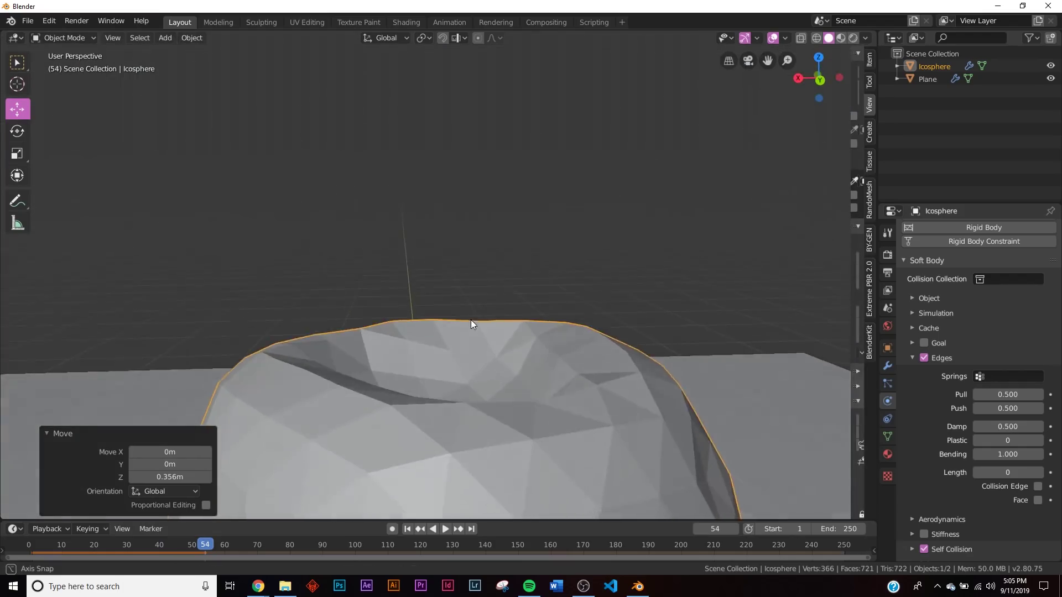
{"action": "scroll", "coordinate": [464, 369], "scroll_direction": "down", "scroll_amount": 3}
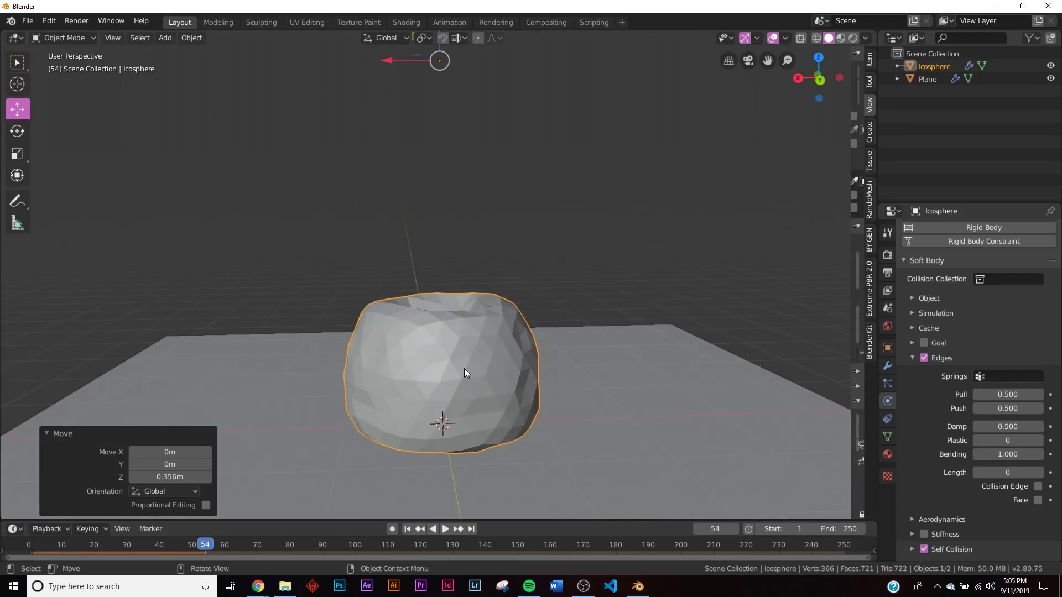
{"action": "left_click", "coordinate": [407, 529]}
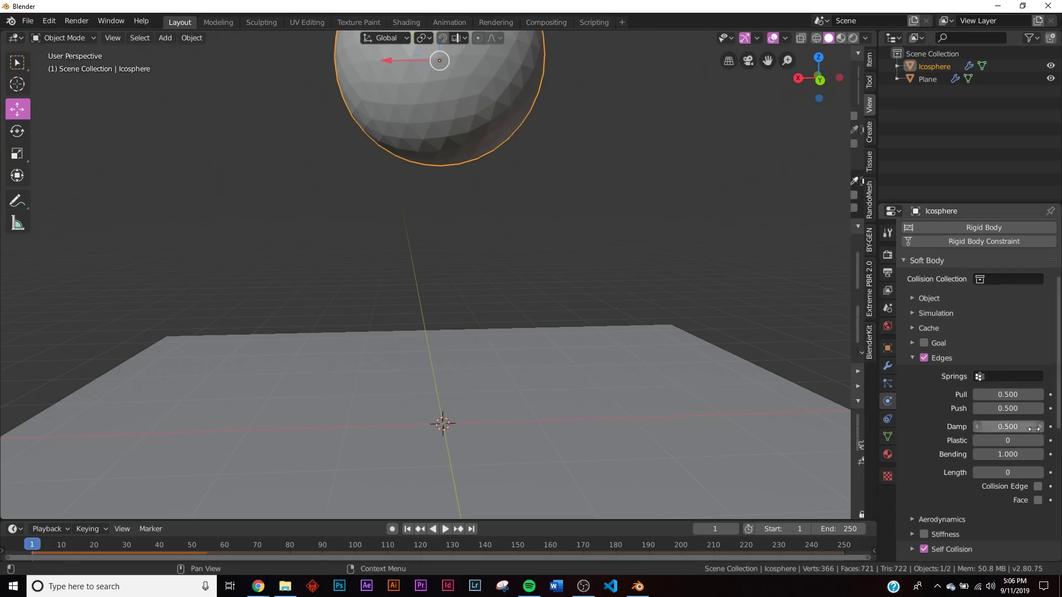
Step: Set edge Pull and Push to 0.7 and Bending to 5, then play the simulation
{"action": "left_click", "coordinate": [1014, 394]}
{"action": "type", "text": "0.7"}
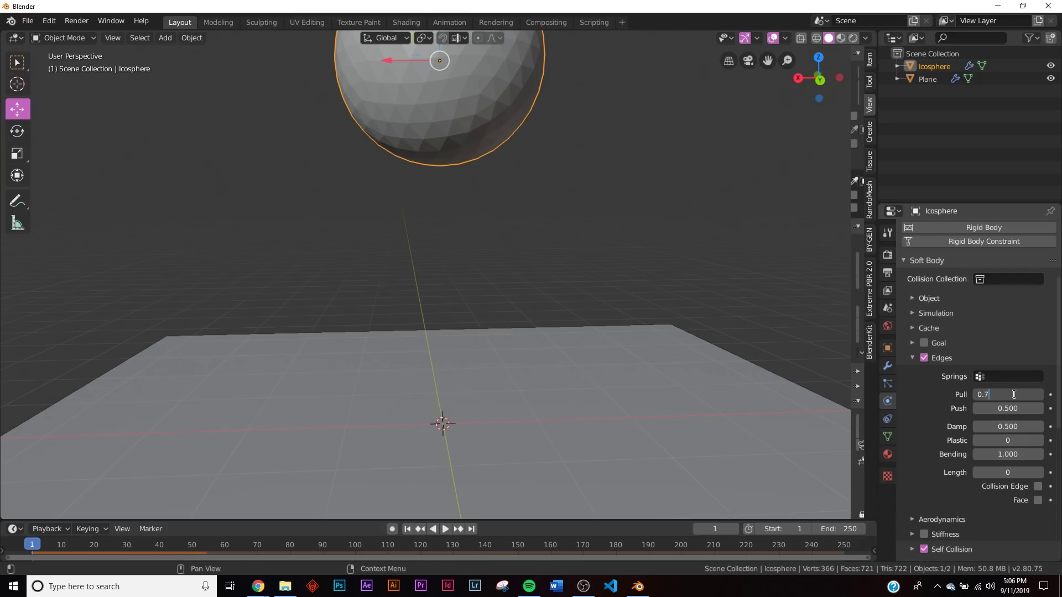
{"action": "key", "text": "Return"}
{"action": "left_click", "coordinate": [1000, 410]}
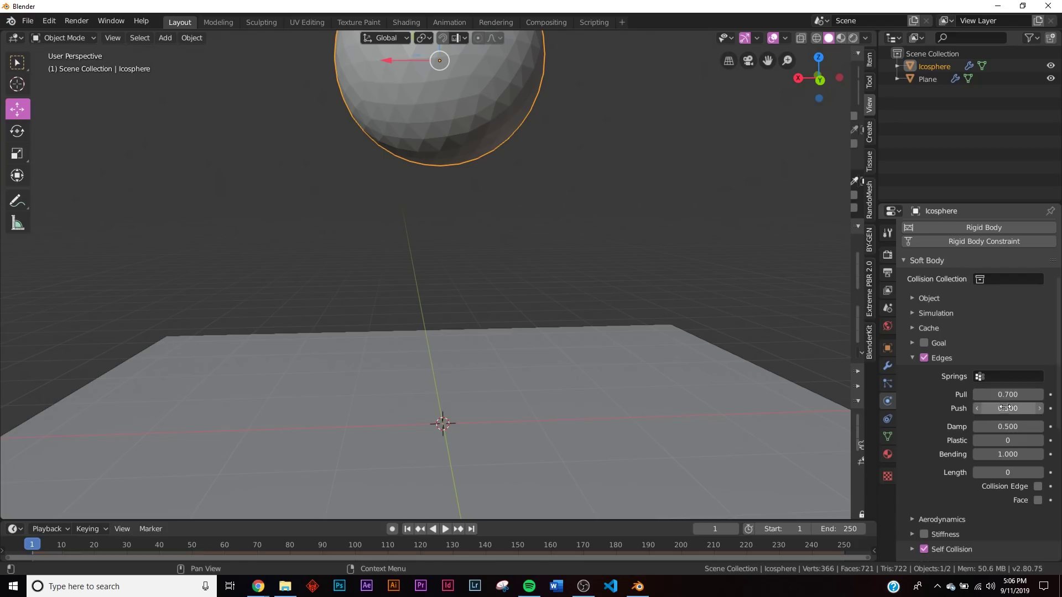
{"action": "type", "text": "0.7"}
{"action": "key", "text": "Return"}
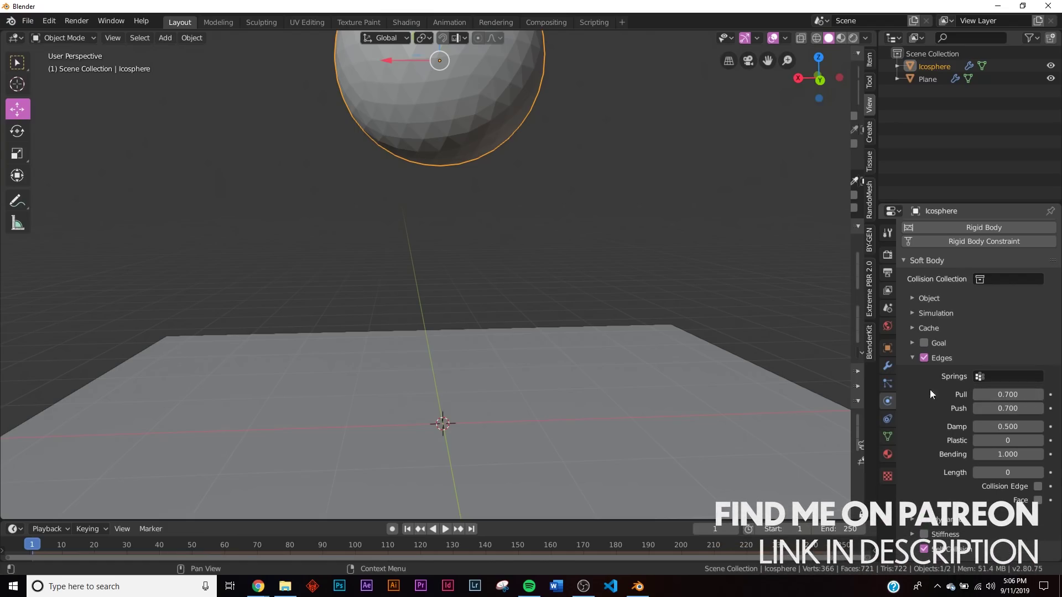
{"action": "left_click", "coordinate": [1010, 455]}
{"action": "type", "text": "5"}
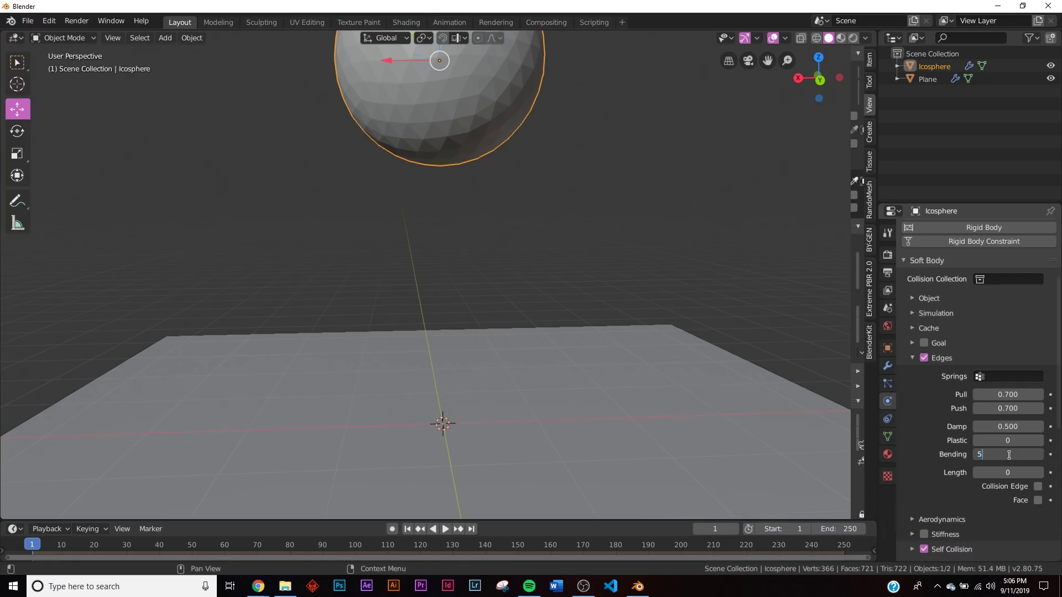
{"action": "key", "text": "Return"}
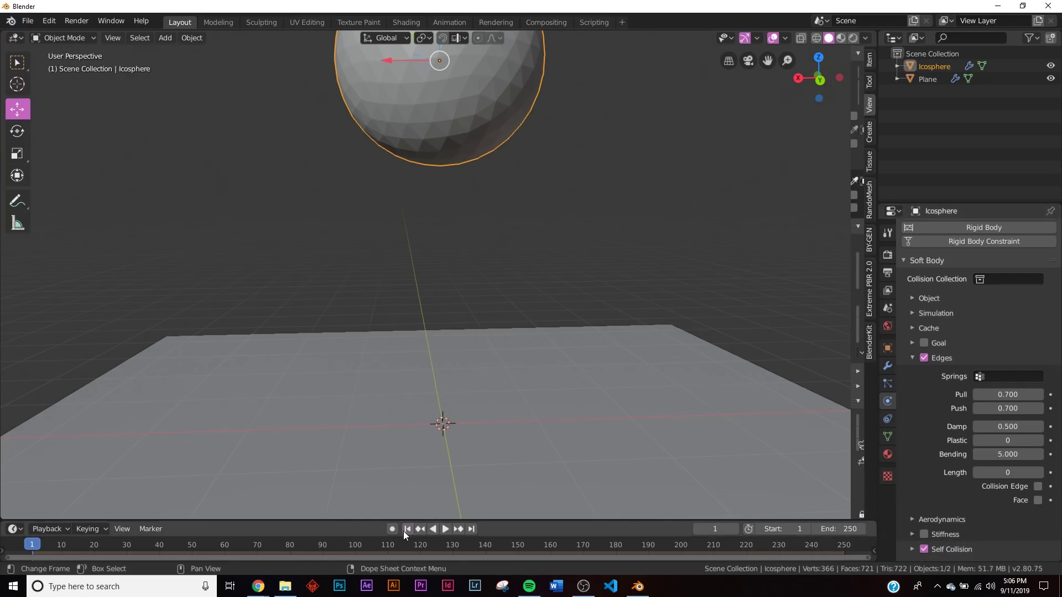
{"action": "left_click", "coordinate": [446, 530]}
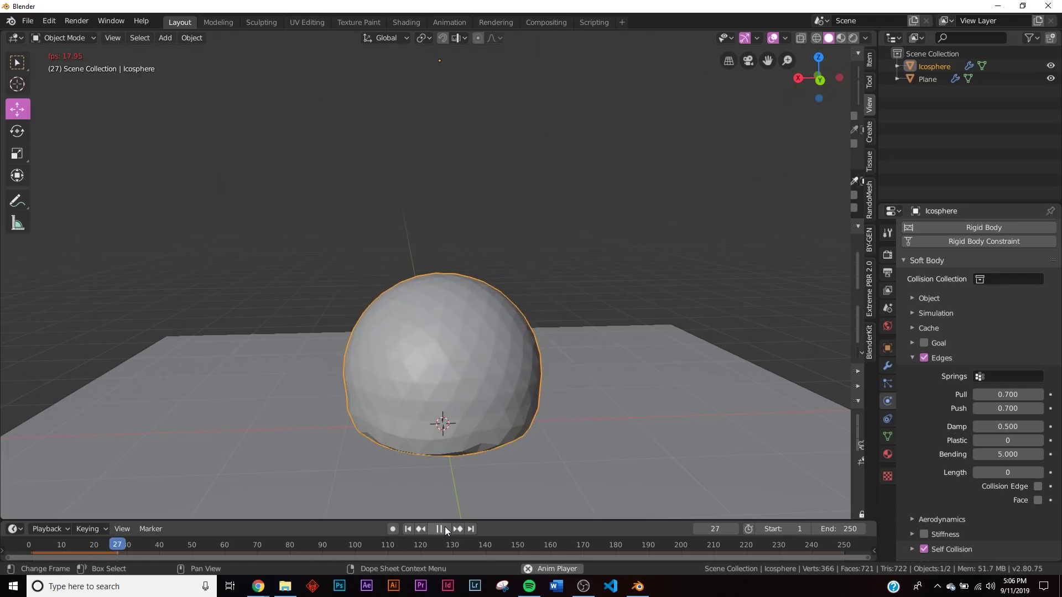
Step: Rewind the simulation, lower the icosphere to just above the plane, and duplicate it
{"action": "left_click", "coordinate": [445, 529]}
{"action": "middle_click_drag", "start_coordinate": [445, 527], "coordinate": [474, 371]}
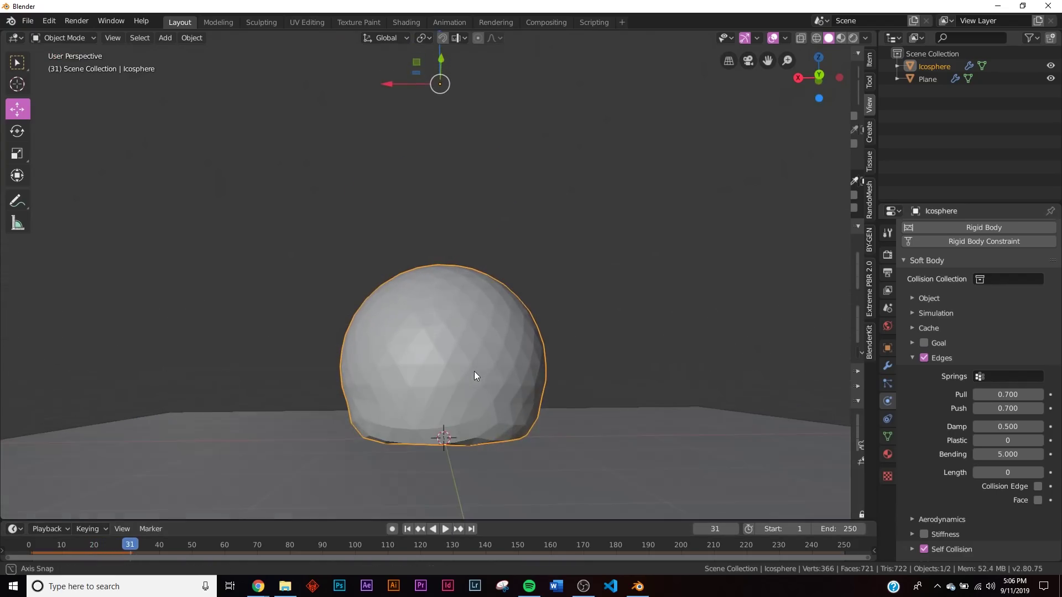
{"action": "left_click", "coordinate": [410, 530]}
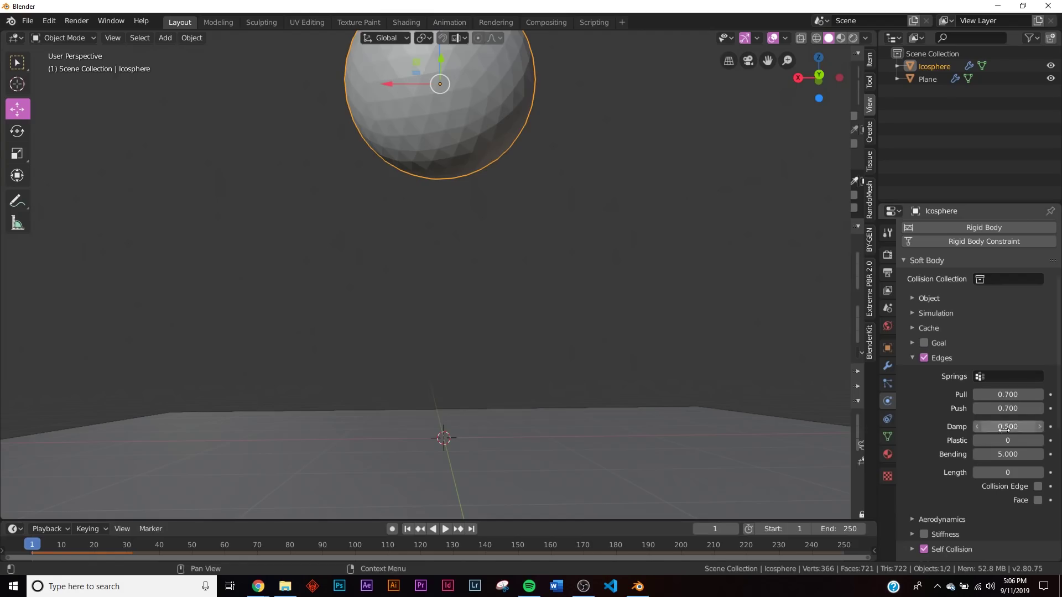
{"action": "scroll", "coordinate": [656, 289], "scroll_direction": "down", "scroll_amount": 5}
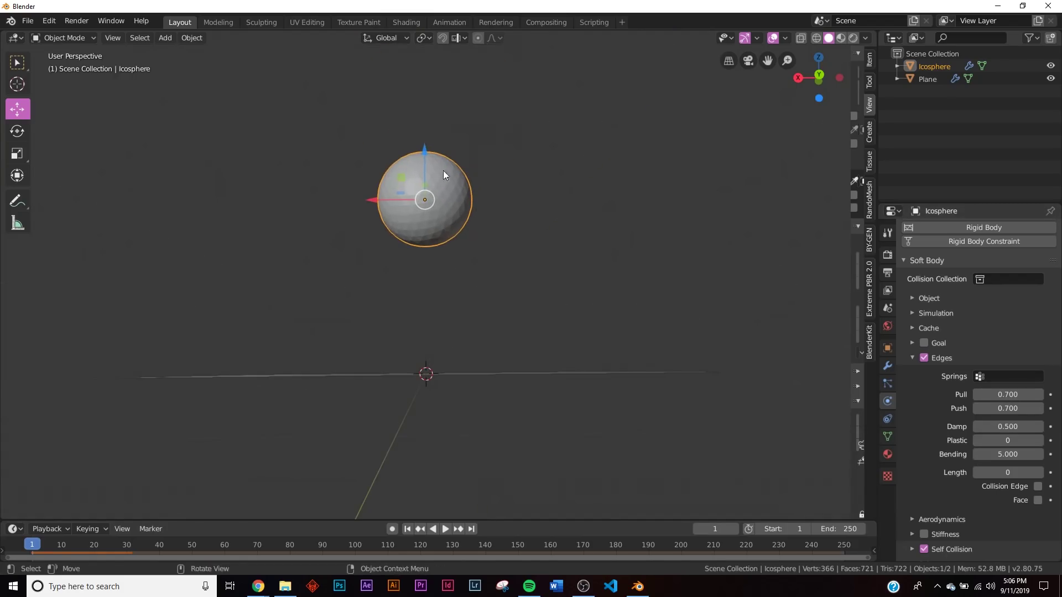
{"action": "middle_click_drag", "start_coordinate": [433, 147], "coordinate": [460, 199]}
{"action": "left_click_drag", "start_coordinate": [424, 145], "coordinate": [423, 258]}
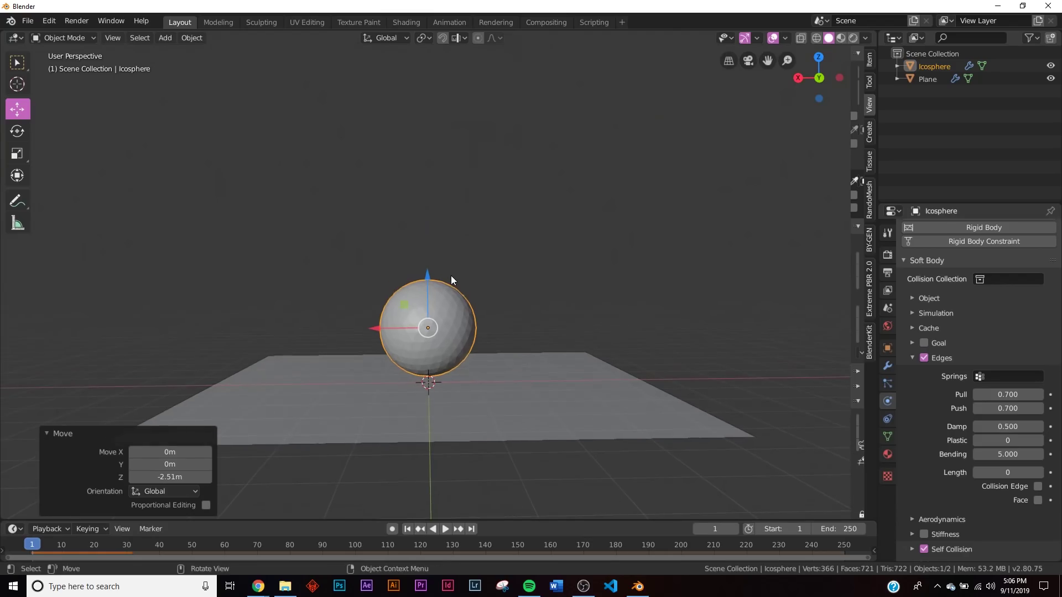
{"action": "key", "text": "shift+d"}
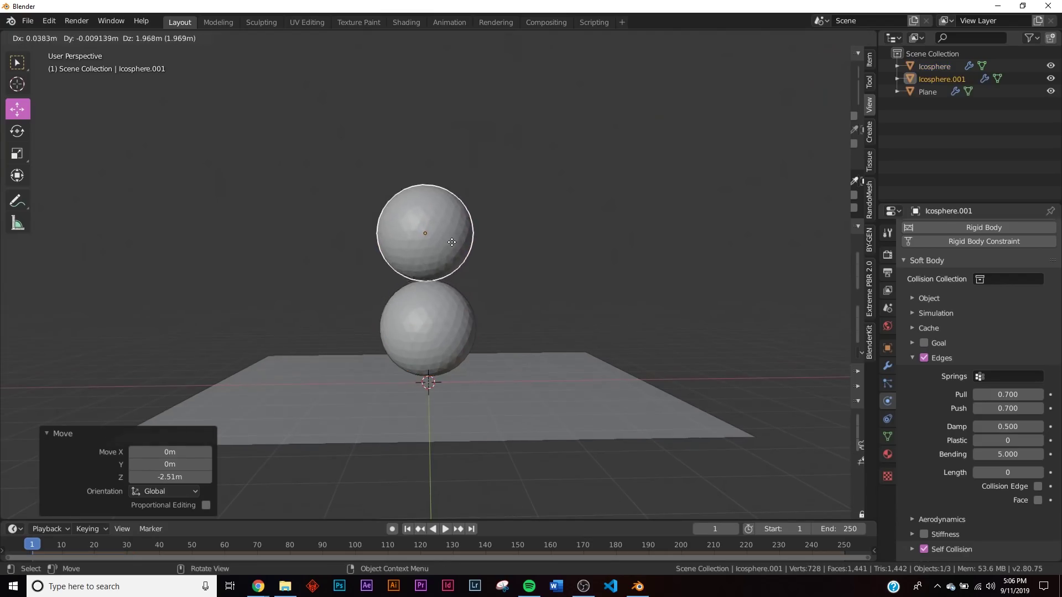
Step: Place the copy above the first sphere and subdivide the lower icosphere's mesh
{"action": "left_click", "coordinate": [454, 239]}
{"action": "scroll", "coordinate": [470, 293], "scroll_direction": "up", "scroll_amount": 2}
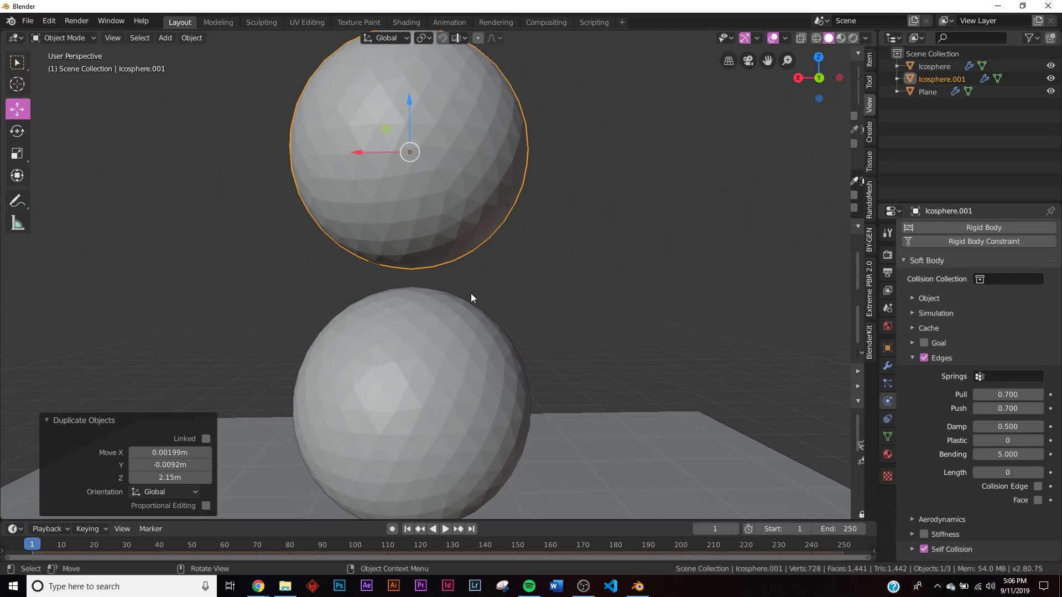
{"action": "left_click", "coordinate": [458, 345]}
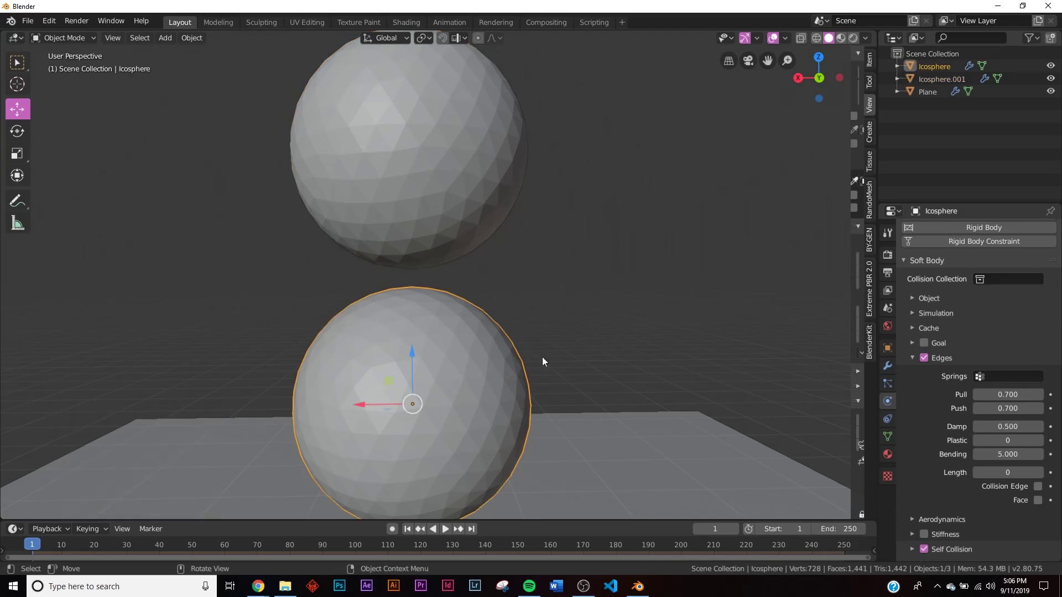
{"action": "key", "text": "Tab"}
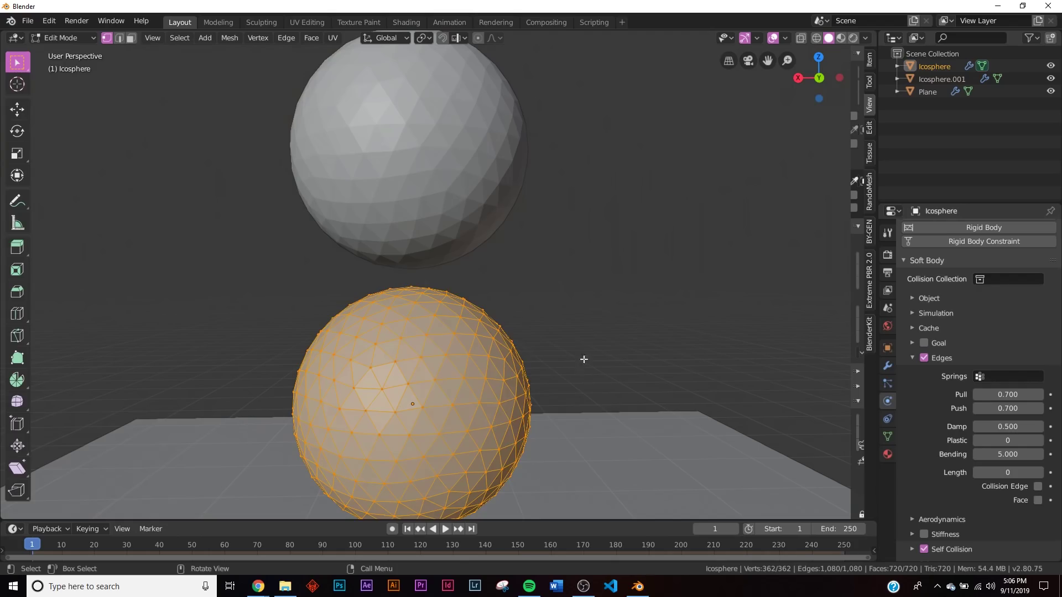
{"action": "right_click", "coordinate": [579, 246]}
{"action": "left_click", "coordinate": [552, 265]}
{"action": "key", "text": "Tab"}
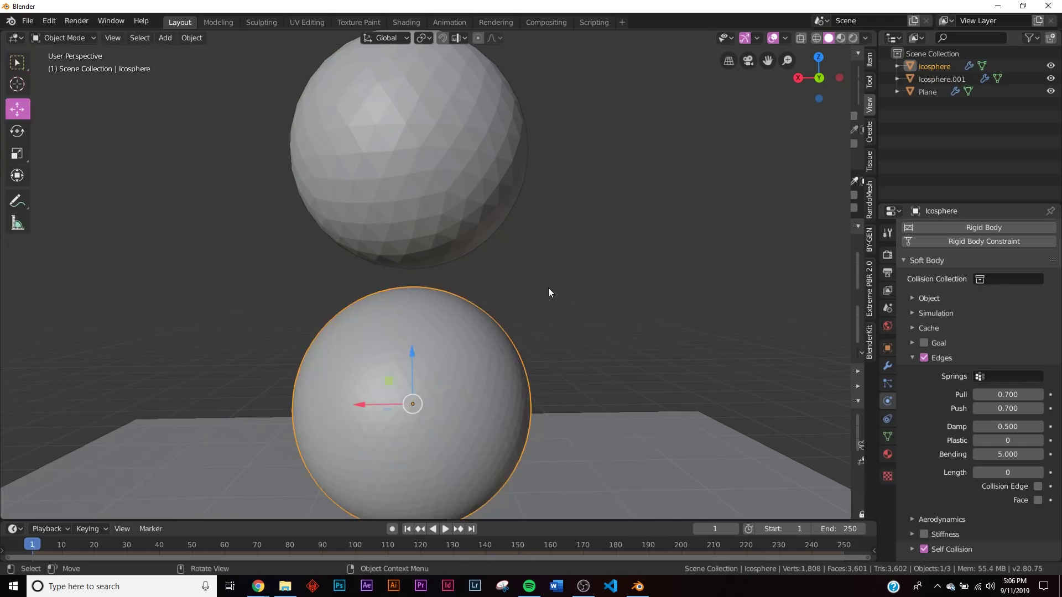
Step: Subdivide the upper icosphere's mesh as well
{"action": "left_click", "coordinate": [517, 238]}
{"action": "key", "text": "Tab"}
{"action": "right_click", "coordinate": [679, 220]}
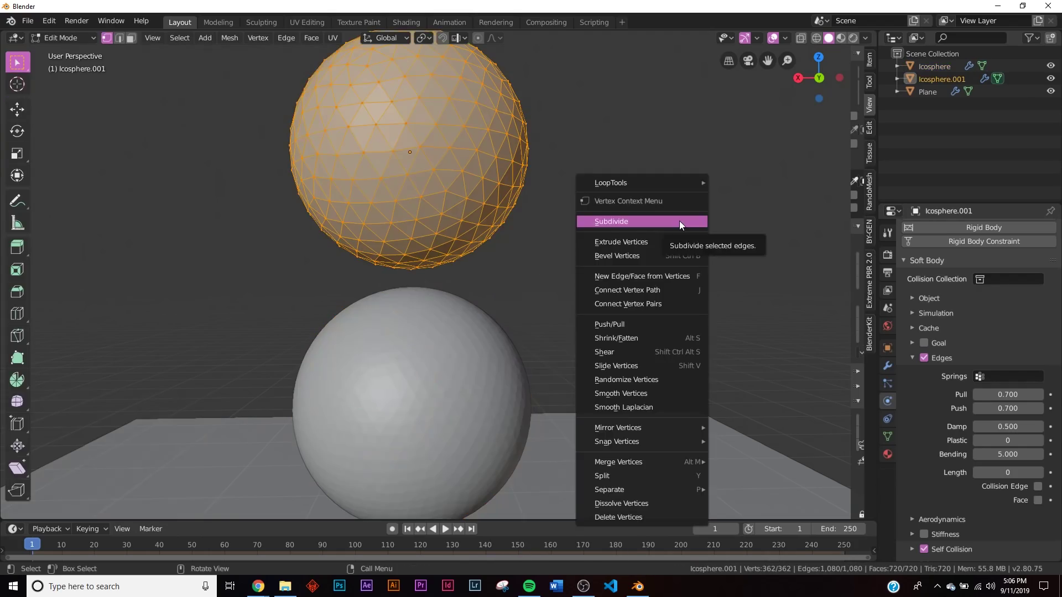
{"action": "left_click", "coordinate": [680, 221]}
{"action": "key", "text": "Tab"}
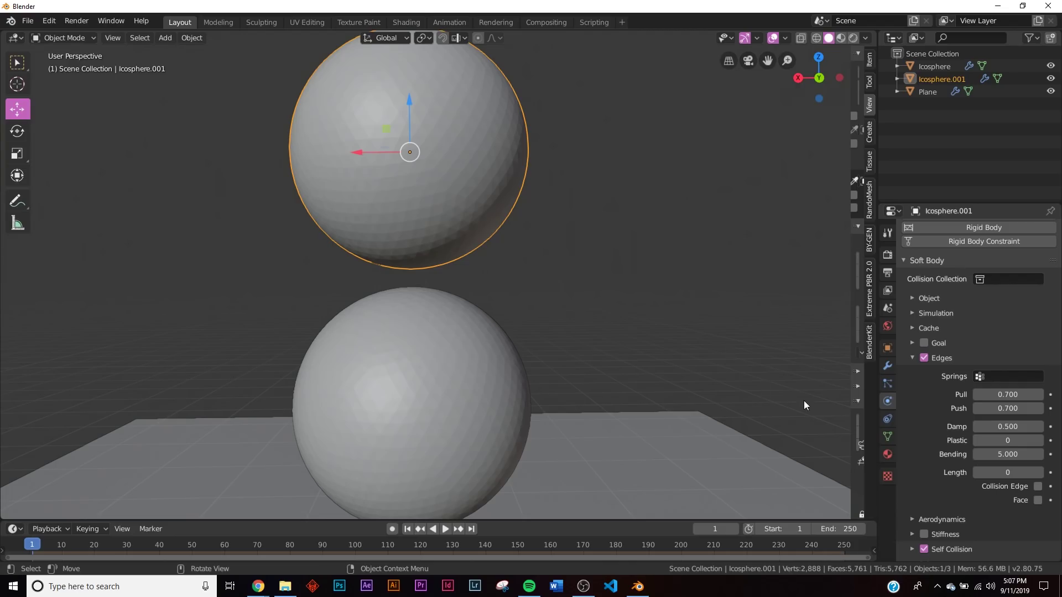
Step: Set the soft body cache End frame to 100
{"action": "scroll", "coordinate": [948, 410], "scroll_direction": "up", "scroll_amount": 2}
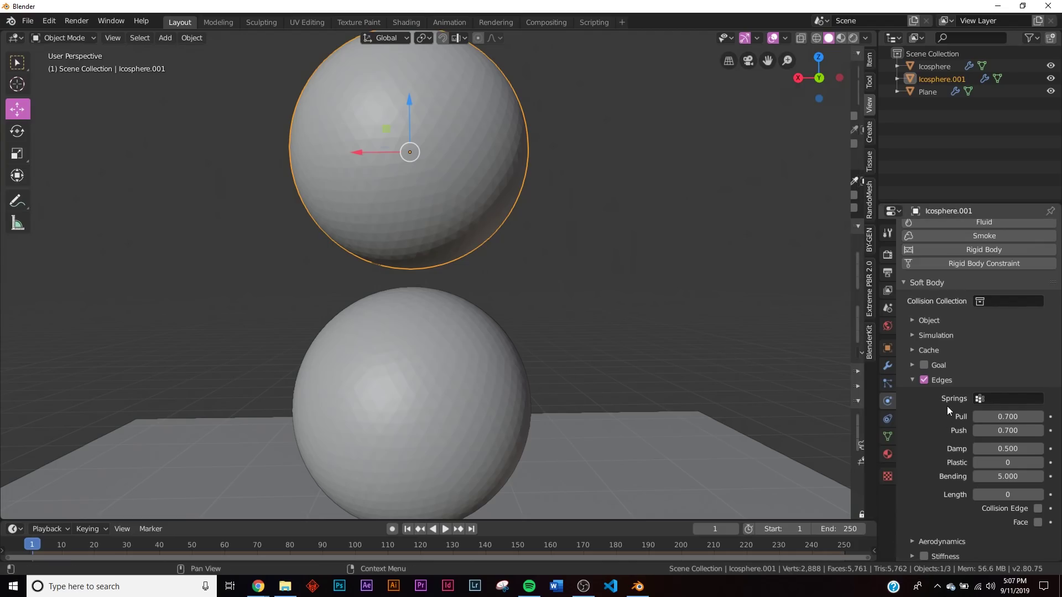
{"action": "scroll", "coordinate": [947, 381], "scroll_direction": "down", "scroll_amount": 9}
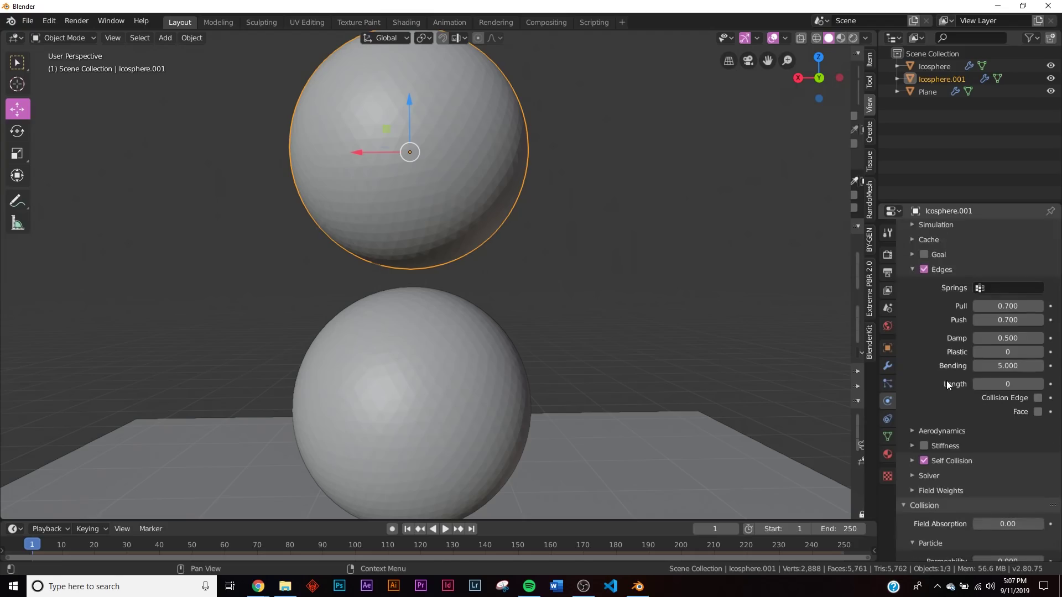
{"action": "scroll", "coordinate": [960, 387], "scroll_direction": "up", "scroll_amount": 11}
{"action": "scroll", "coordinate": [966, 409], "scroll_direction": "up", "scroll_amount": 2}
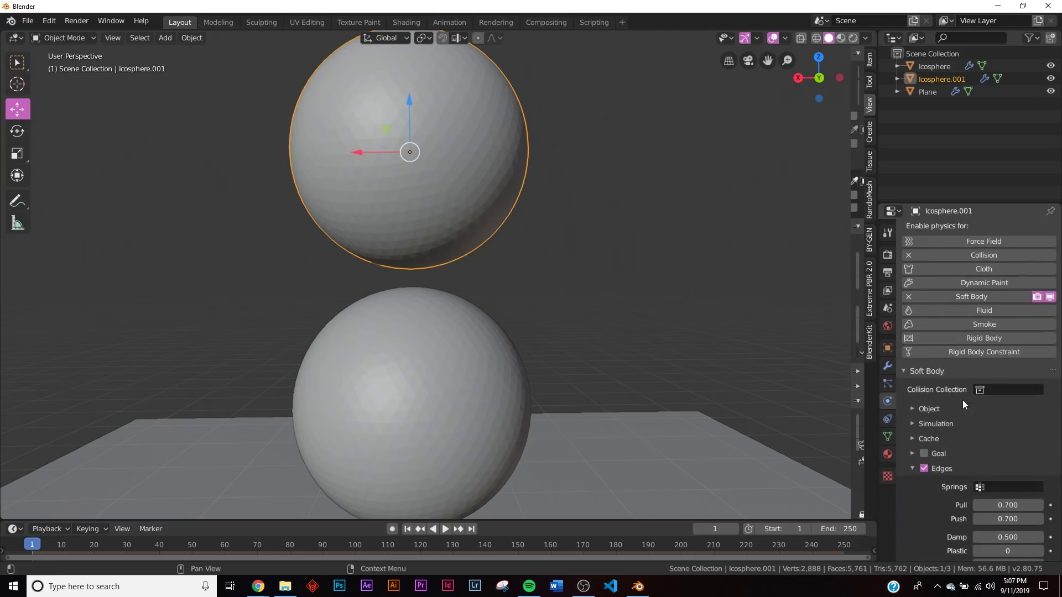
{"action": "scroll", "coordinate": [960, 423], "scroll_direction": "up", "scroll_amount": 1}
{"action": "left_click", "coordinate": [943, 443]}
{"action": "scroll", "coordinate": [954, 441], "scroll_direction": "down", "scroll_amount": 4}
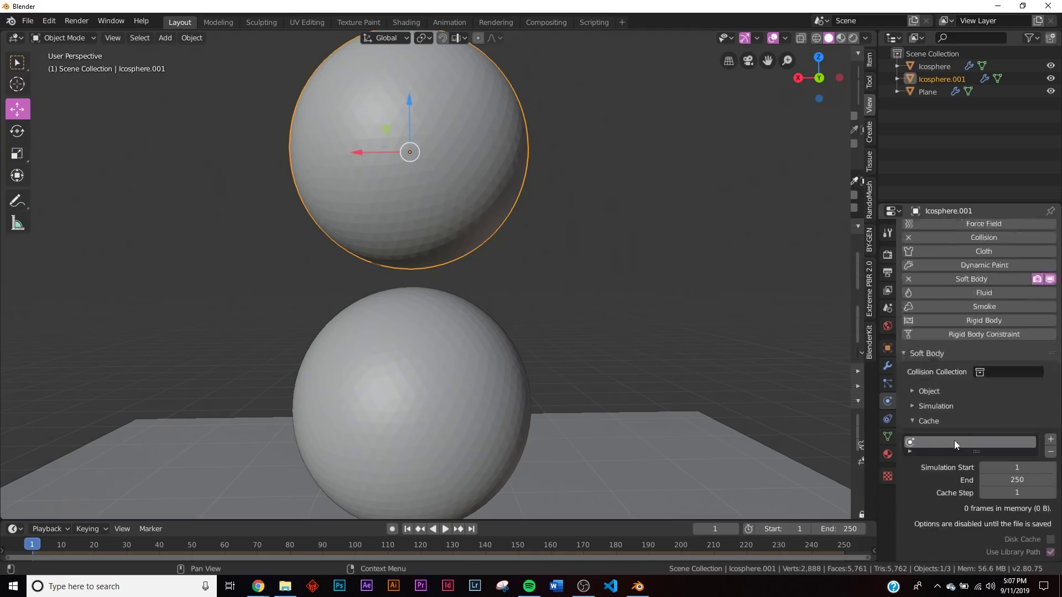
{"action": "left_click", "coordinate": [1014, 415]}
{"action": "type", "text": "100"}
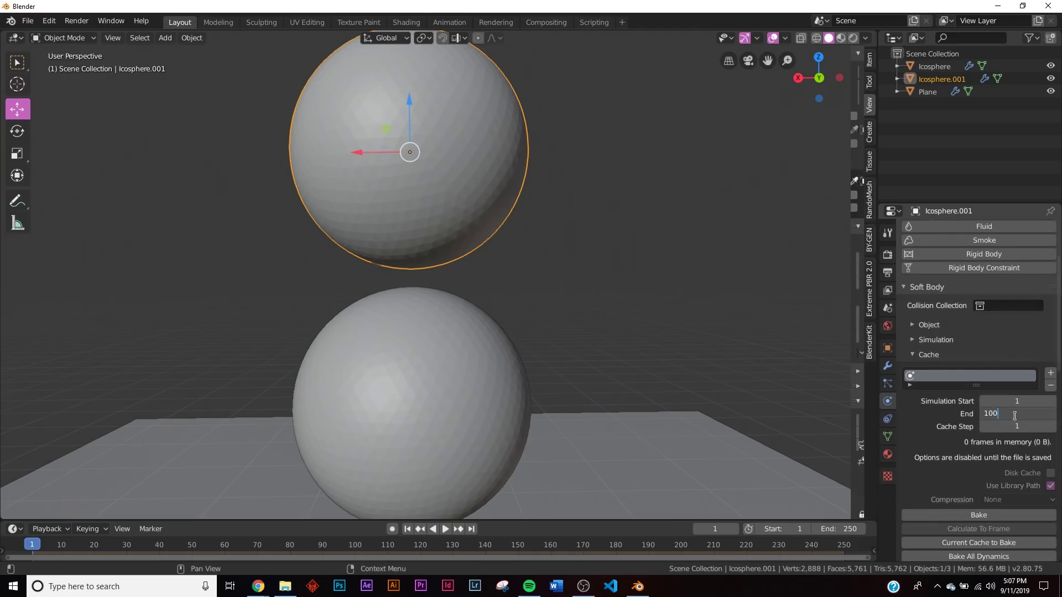
{"action": "key", "text": "Return"}
Step: Set the scene End frame to 100 and bake the soft body simulation
{"action": "left_click", "coordinate": [826, 529]}
{"action": "type", "text": "100"}
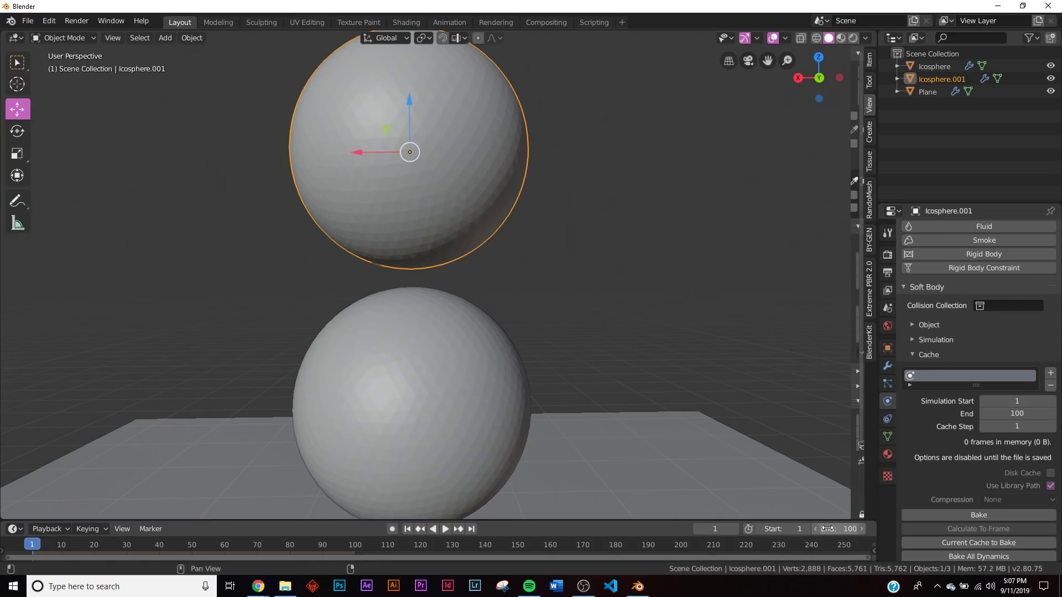
{"action": "key", "text": "Return"}
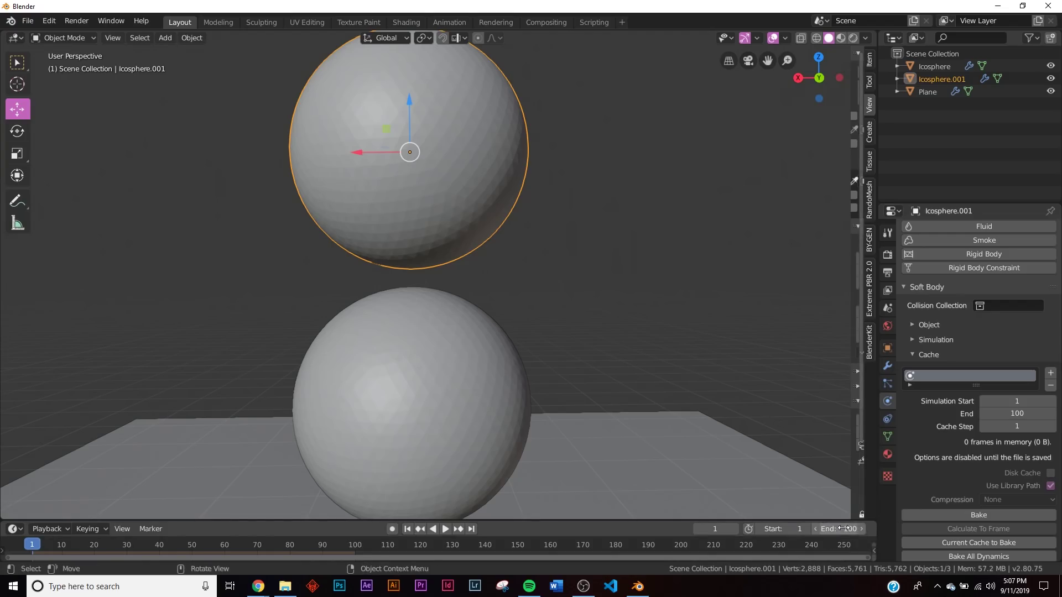
{"action": "scroll", "coordinate": [1004, 437], "scroll_direction": "down", "scroll_amount": 3}
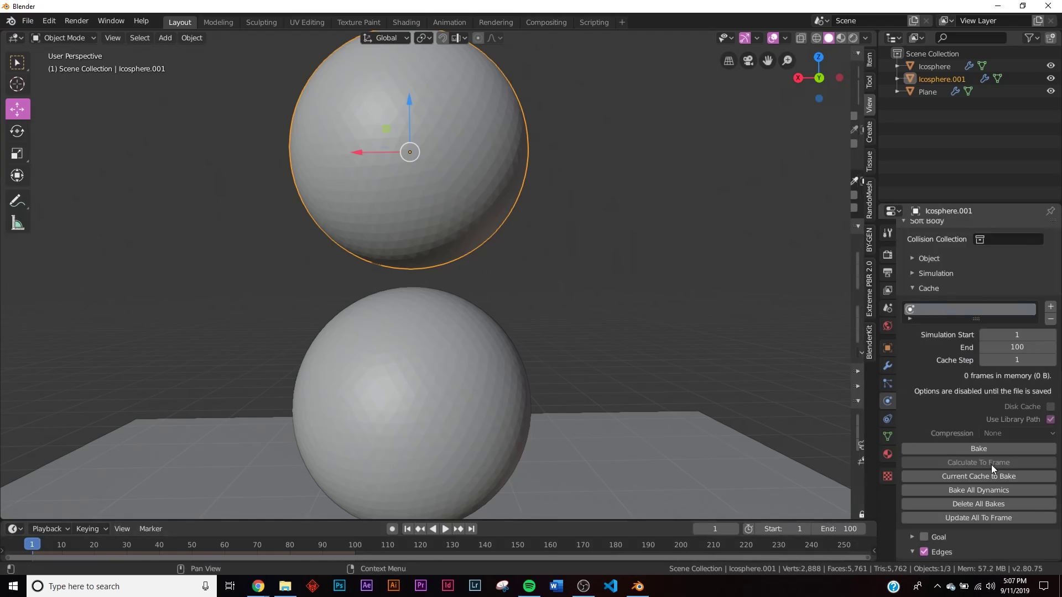
{"action": "left_click", "coordinate": [988, 451]}
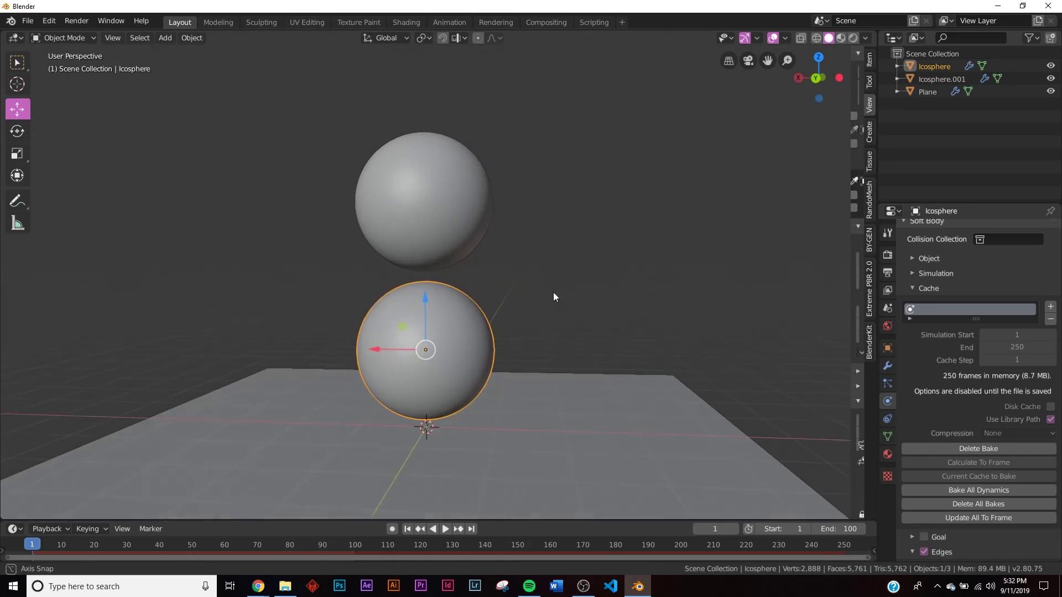
Step: Play the baked soft body animation and pause it at frame 98
{"action": "left_click", "coordinate": [447, 529]}
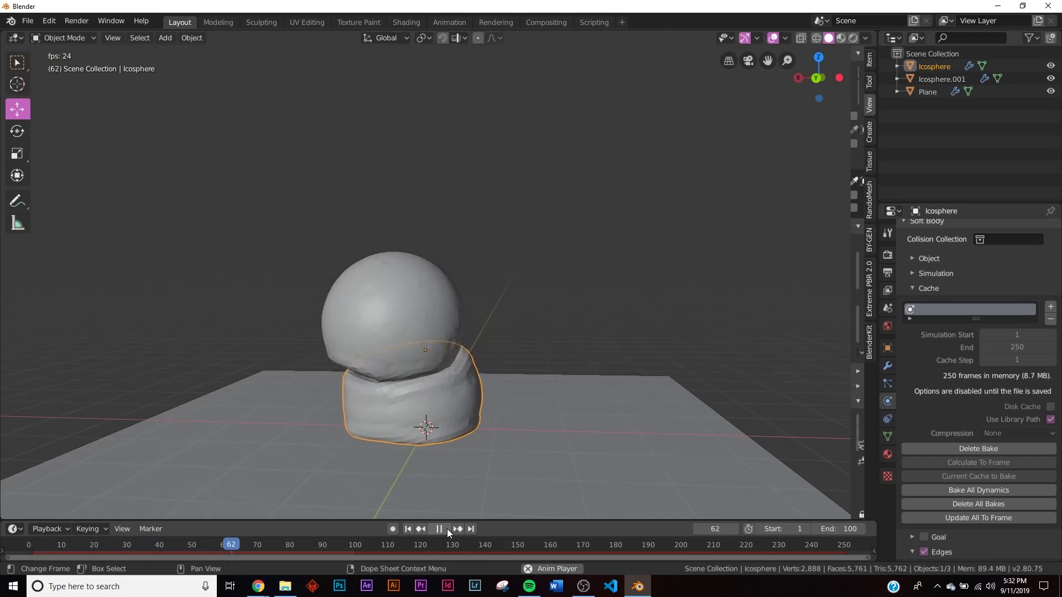
{"action": "left_click", "coordinate": [439, 529]}
{"action": "middle_click_drag", "start_coordinate": [437, 509], "coordinate": [557, 350]}
{"action": "left_click", "coordinate": [557, 354]}
Step: Apply Shade Smooth to the upper sphere and to the squashed lower sphere
{"action": "scroll", "coordinate": [471, 354], "scroll_direction": "up", "scroll_amount": 6}
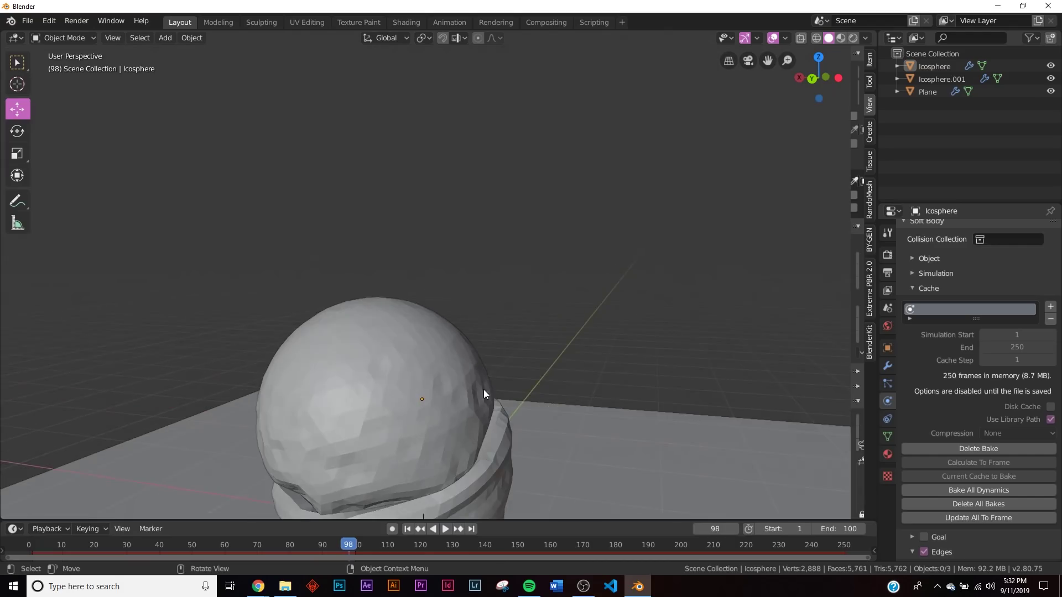
{"action": "middle_click_drag", "start_coordinate": [547, 160], "coordinate": [527, 213]}
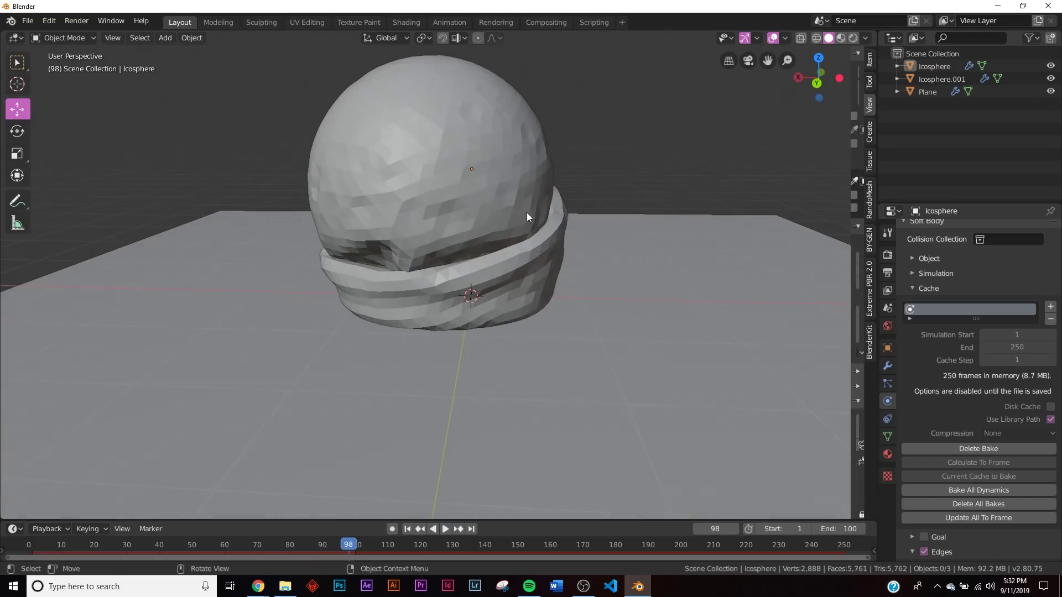
{"action": "left_click", "coordinate": [536, 139]}
{"action": "right_click", "coordinate": [536, 138]}
{"action": "left_click", "coordinate": [537, 138]}
{"action": "left_click", "coordinate": [513, 278]}
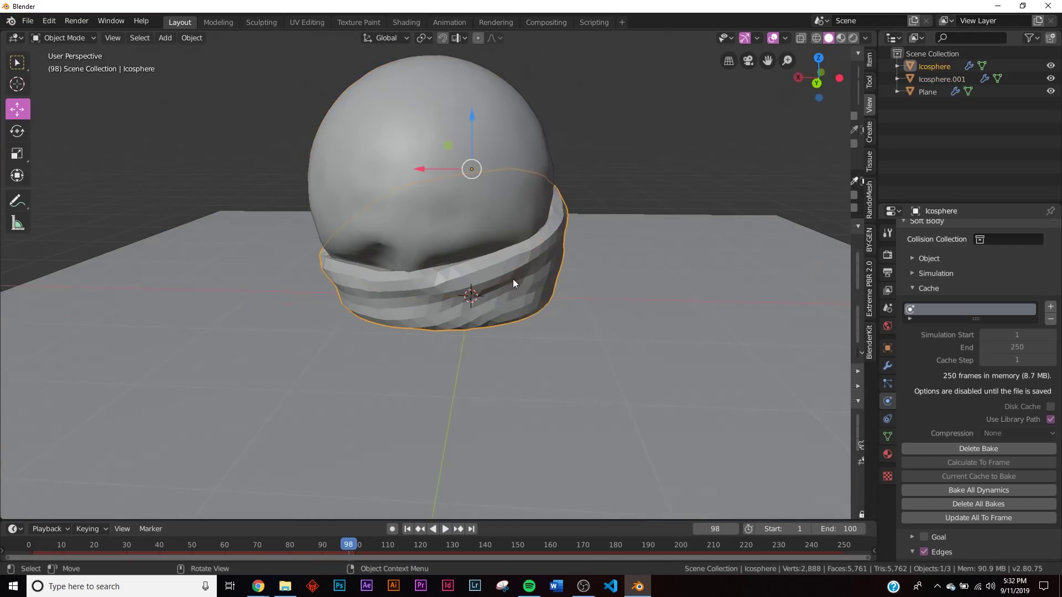
{"action": "right_click", "coordinate": [593, 214]}
{"action": "left_click", "coordinate": [595, 216]}
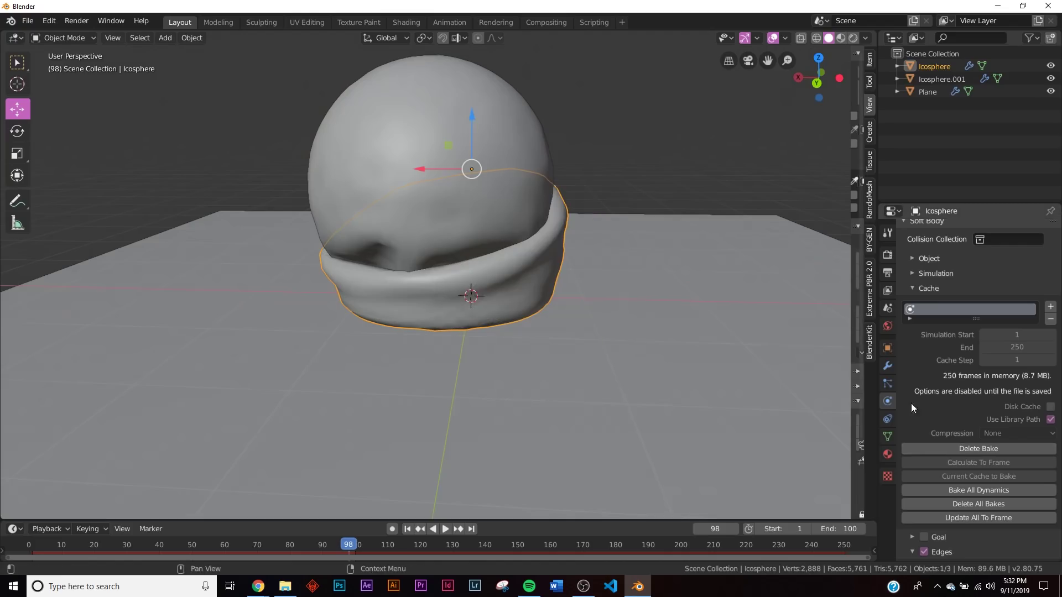
{"action": "left_click", "coordinate": [888, 365]}
Step: Add a Catmull-Clark Subdivision Surface modifier (viewport 1, render 2) to the lower and upper spheres
{"action": "left_click", "coordinate": [969, 229]}
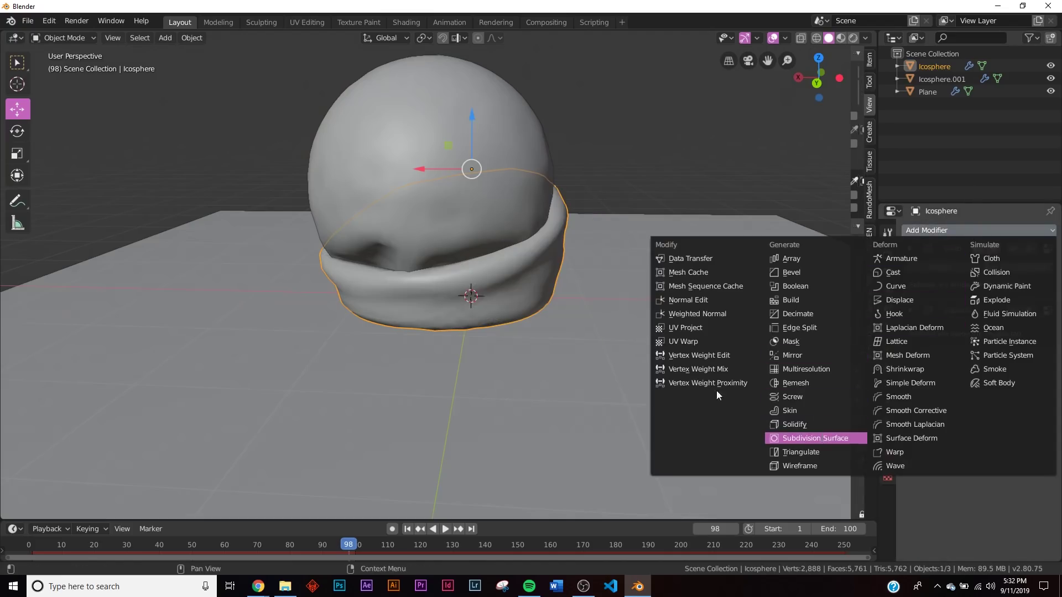
{"action": "key", "text": "Return"}
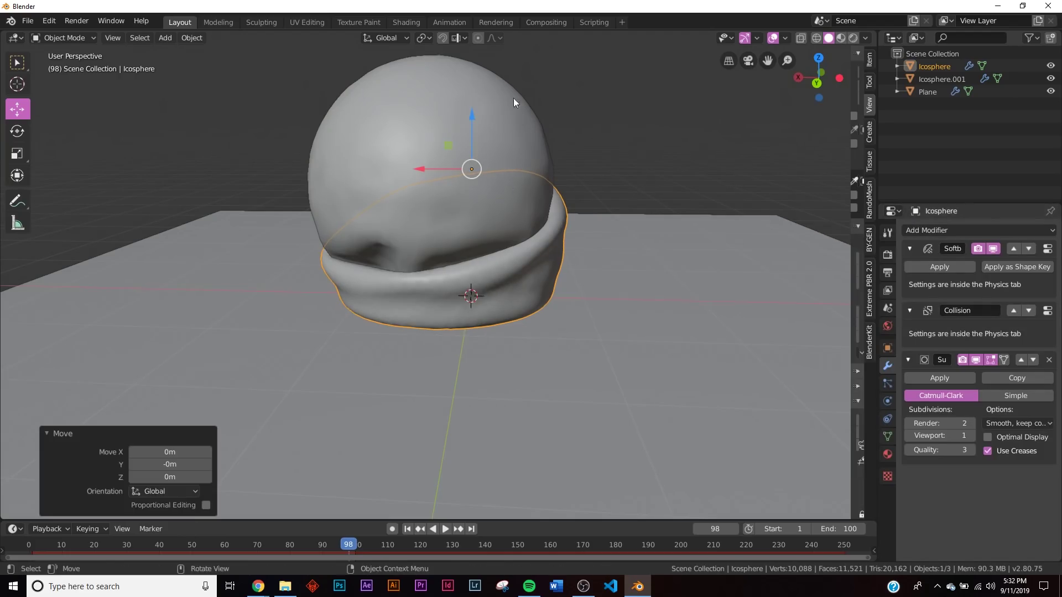
{"action": "left_click", "coordinate": [514, 98]}
{"action": "left_click", "coordinate": [965, 230]}
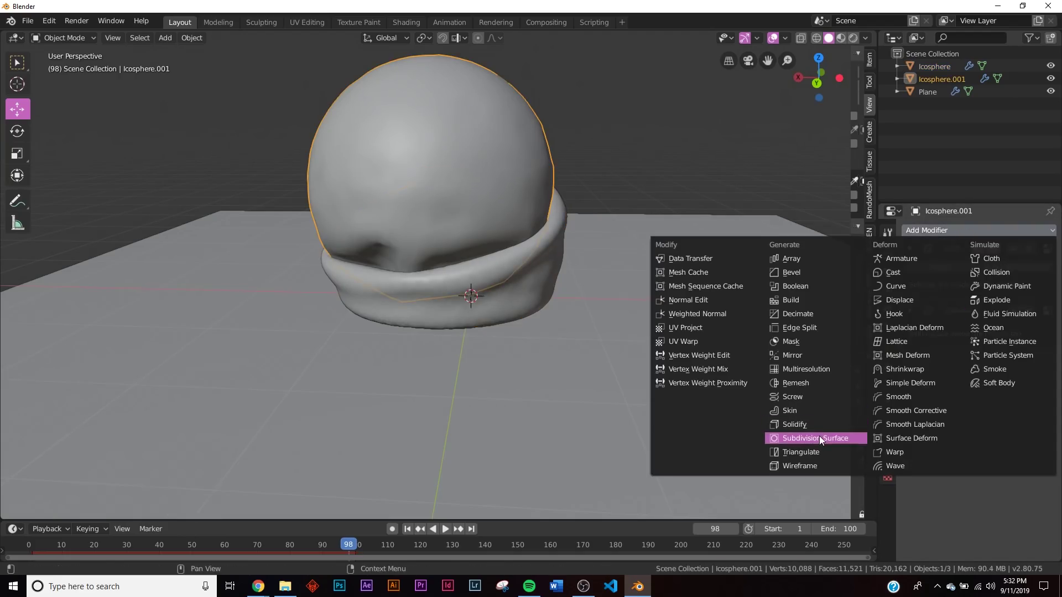
{"action": "key", "text": "Return"}
{"action": "left_click", "coordinate": [697, 161]}
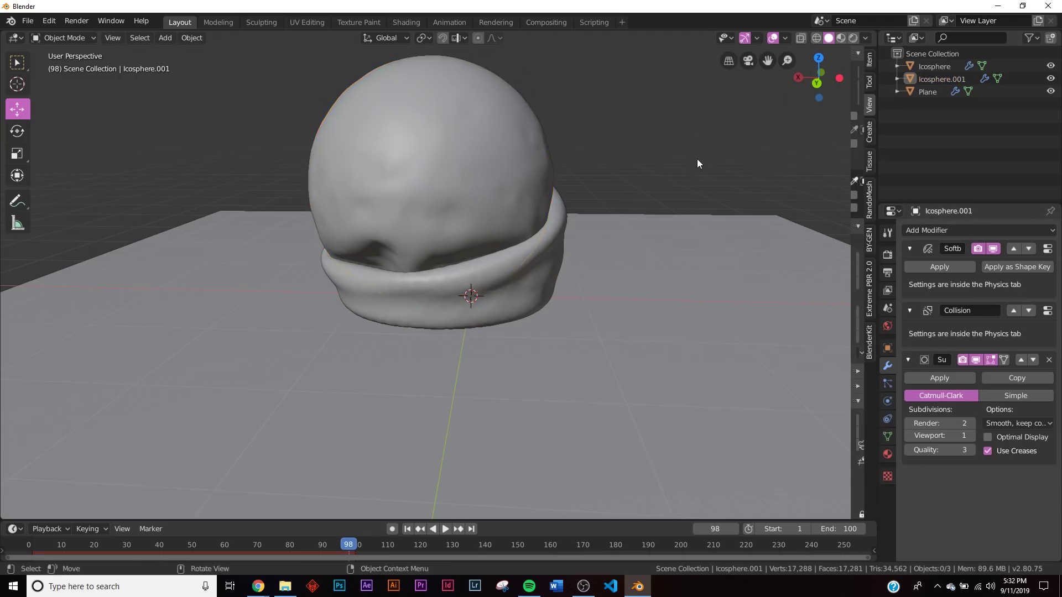
{"action": "middle_click_drag", "start_coordinate": [697, 161], "coordinate": [540, 440]}
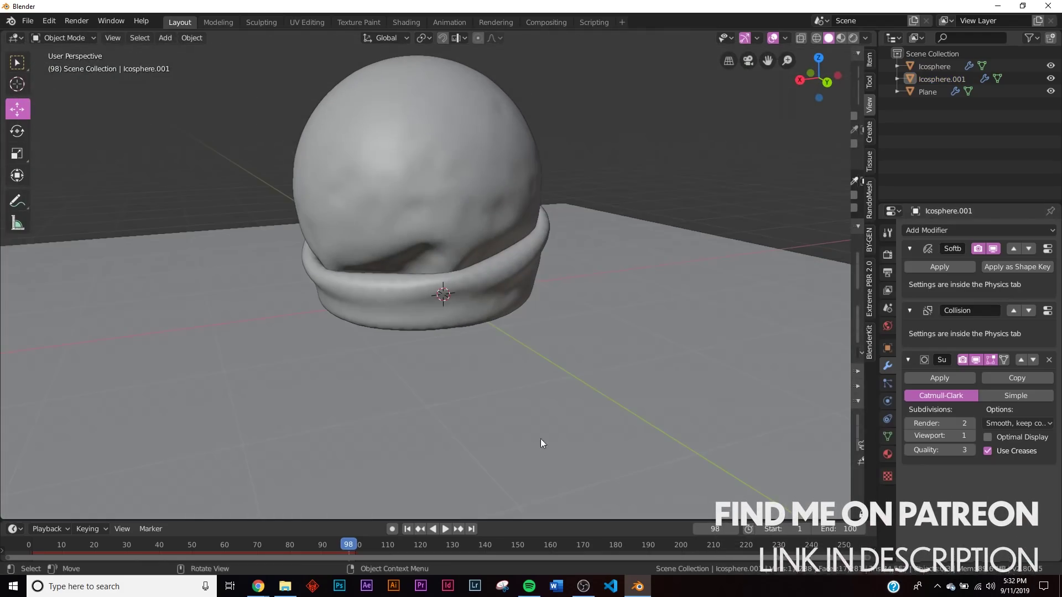
Step: Replay the smoothed simulation, scrub back to the early frames of the fall, and stop
{"action": "key", "text": "space"}
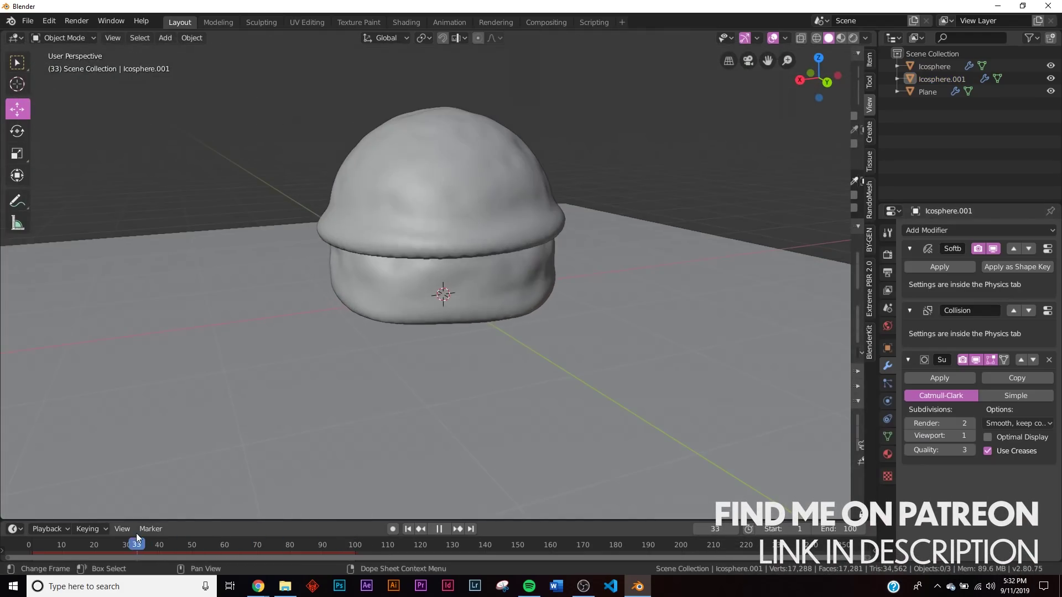
{"action": "left_click_drag", "start_coordinate": [78, 534], "coordinate": [107, 532]}
{"action": "key", "text": "space"}
{"action": "scroll", "coordinate": [457, 333], "scroll_direction": "down", "scroll_amount": 3}
{"action": "middle_click_drag", "start_coordinate": [470, 289], "coordinate": [362, 406]}
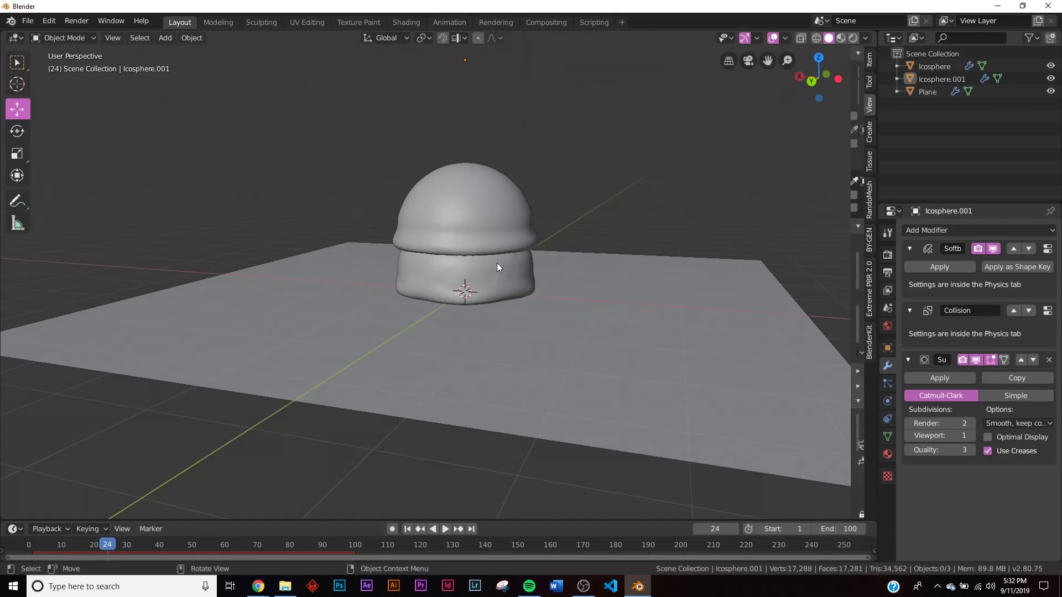
{"action": "scroll", "coordinate": [560, 220], "scroll_direction": "up", "scroll_amount": 6}
{"action": "scroll", "coordinate": [572, 261], "scroll_direction": "down", "scroll_amount": 3}
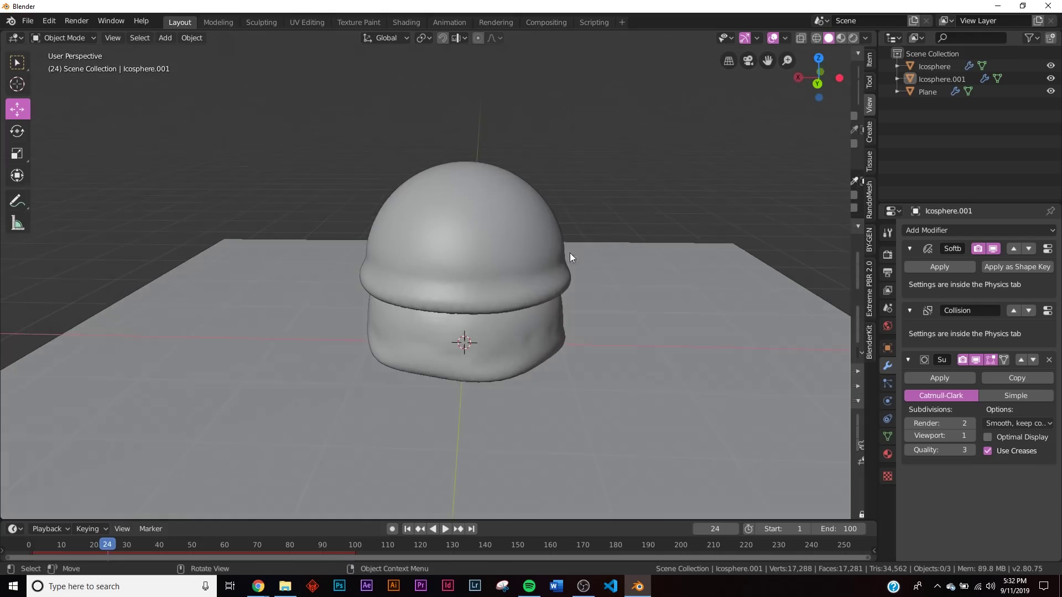
Step: Restart playback from the first frame and stop at frame 91 with the spheres squashed together
{"action": "key", "text": "space"}
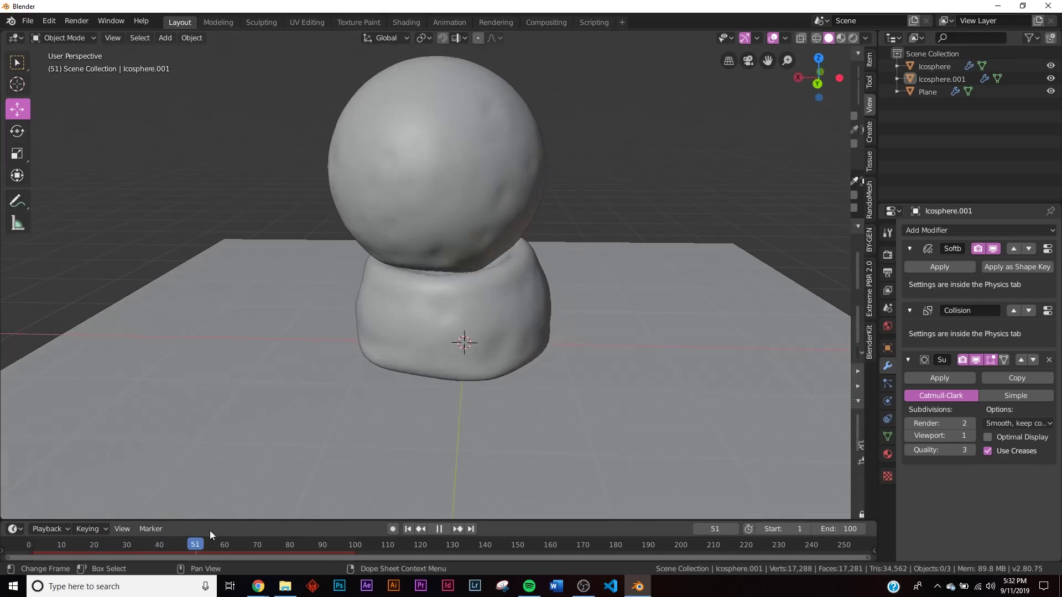
{"action": "left_click", "coordinate": [34, 545]}
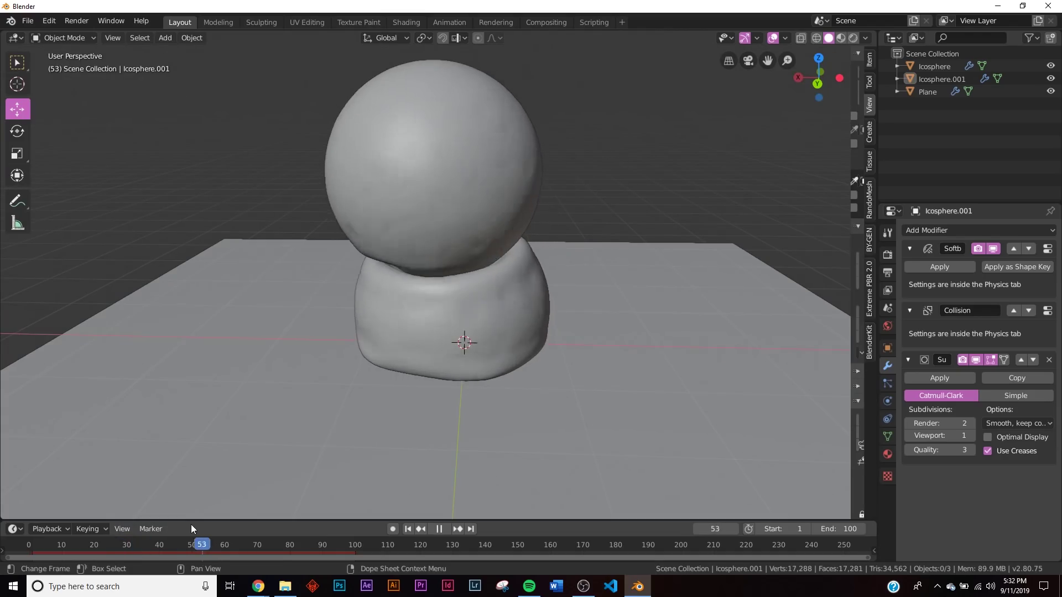
{"action": "key", "text": "space"}
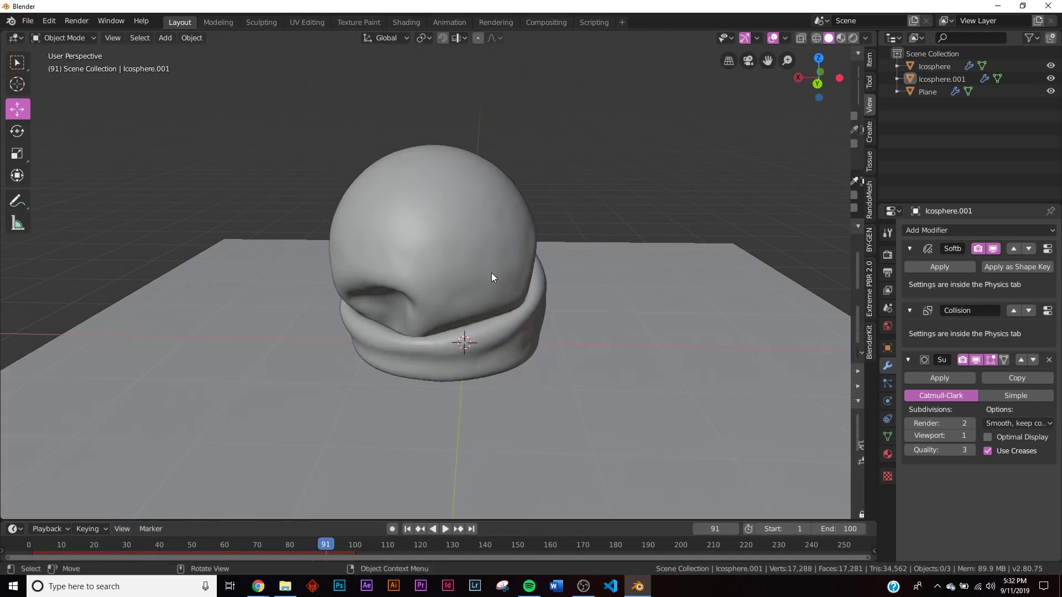
{"action": "middle_click_drag", "start_coordinate": [492, 273], "coordinate": [510, 253]}
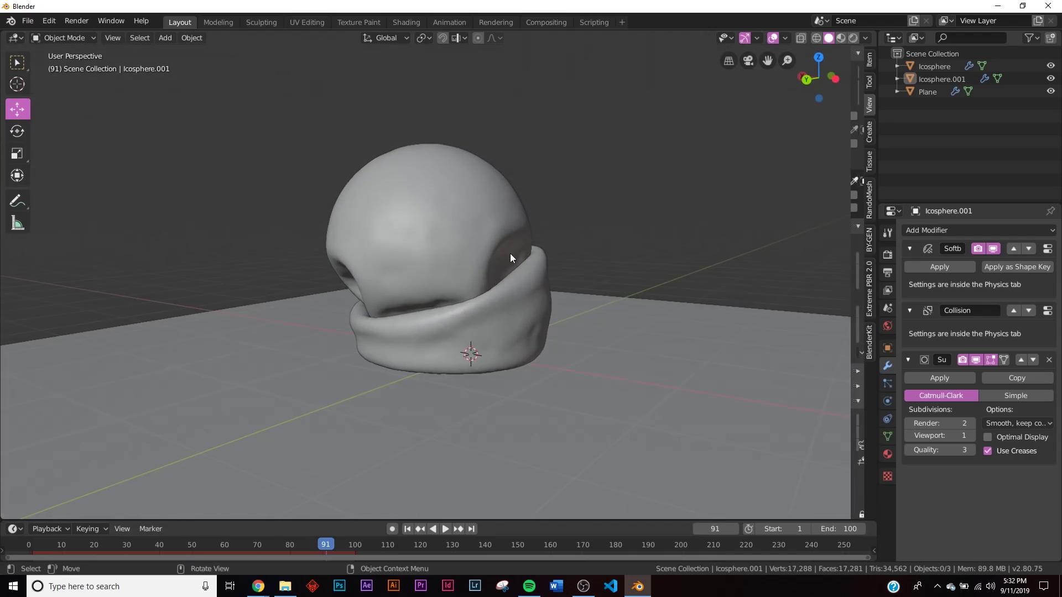